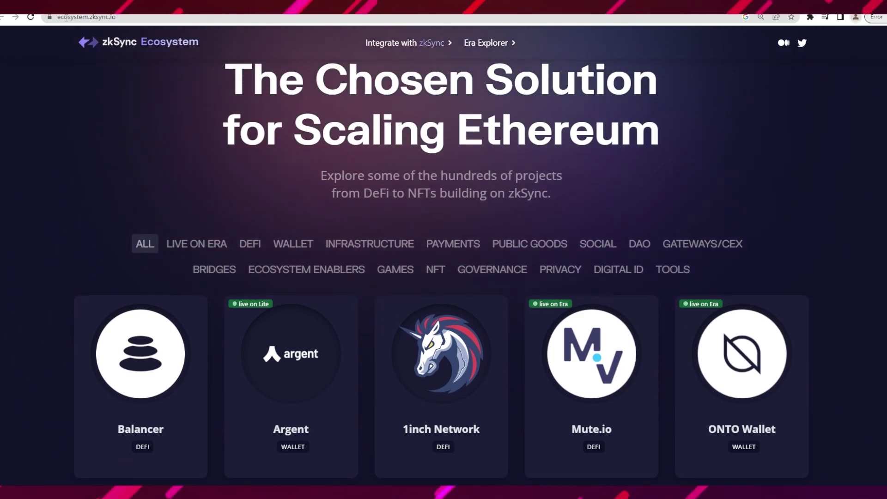
- Browse the project cards in the zkSync Ecosystem directory
scroll(323, 286, down, 5)
scroll(370, 323, down, 7)
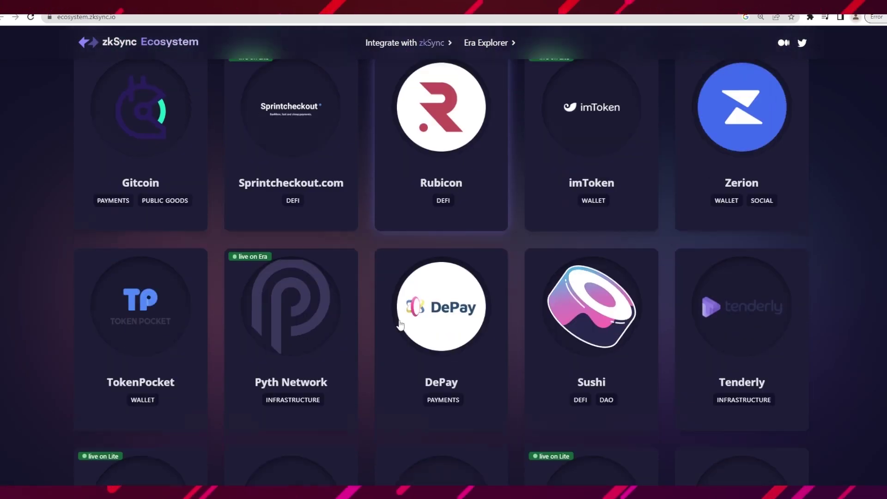
scroll(513, 351, up, 12)
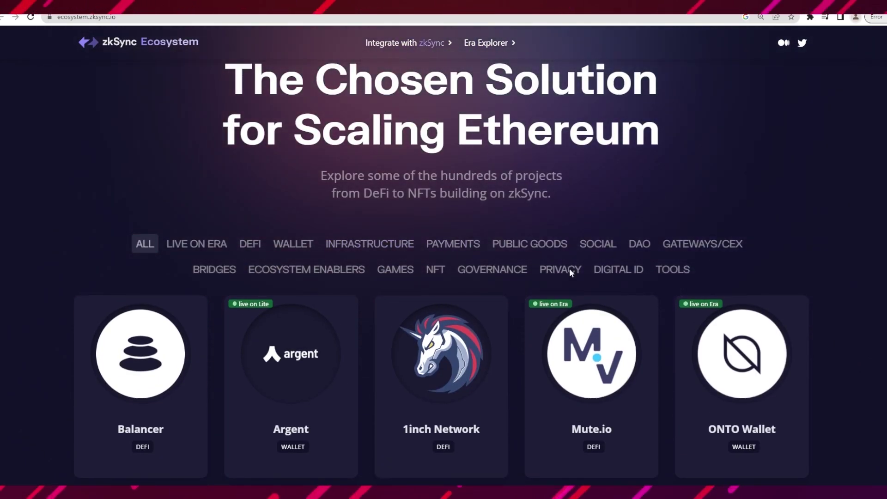
scroll(469, 265, down, 9)
scroll(435, 306, up, 9)
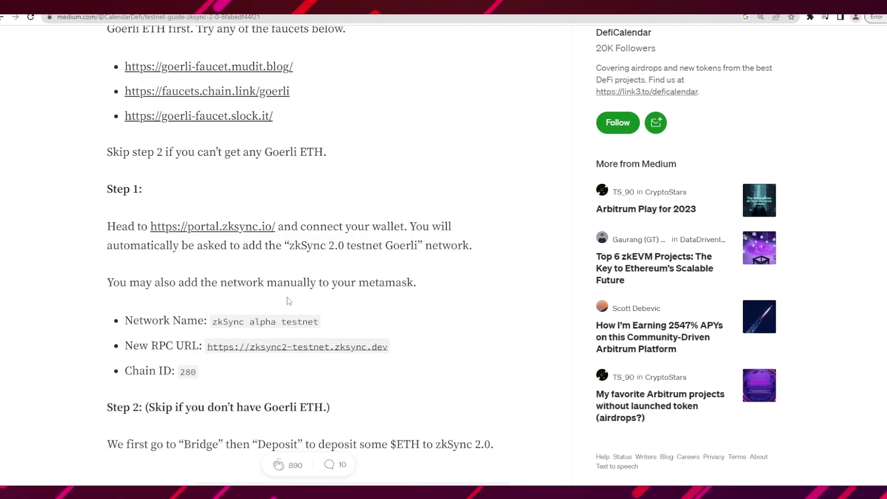
- Review the manual network details in the Medium testnet guide and open the page for adding a network in MetaMask
scroll(289, 301, up, 1)
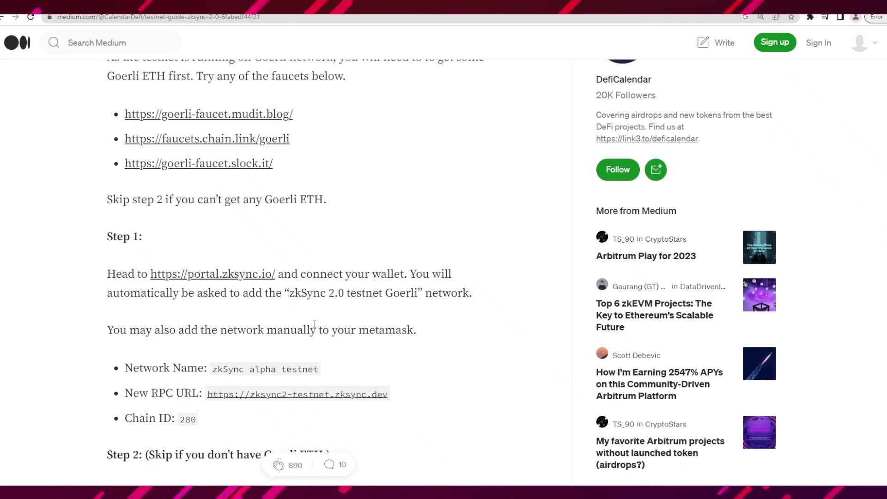
scroll(314, 323, down, 2)
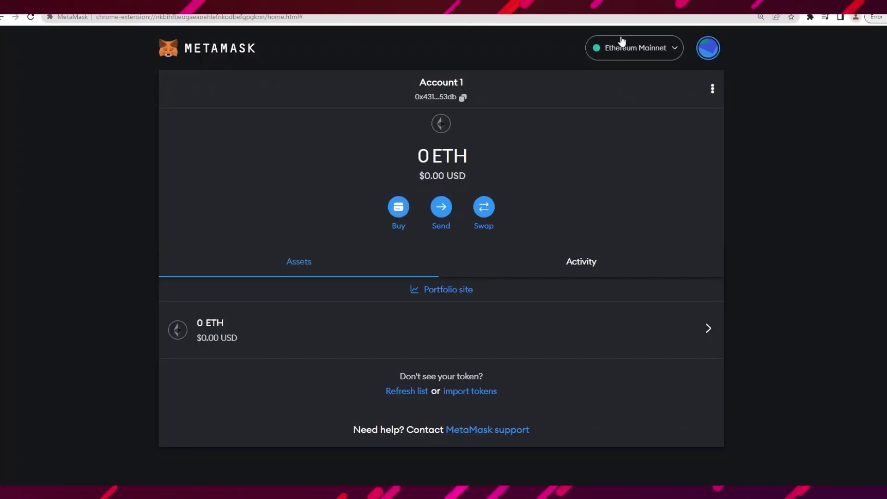
click(621, 43)
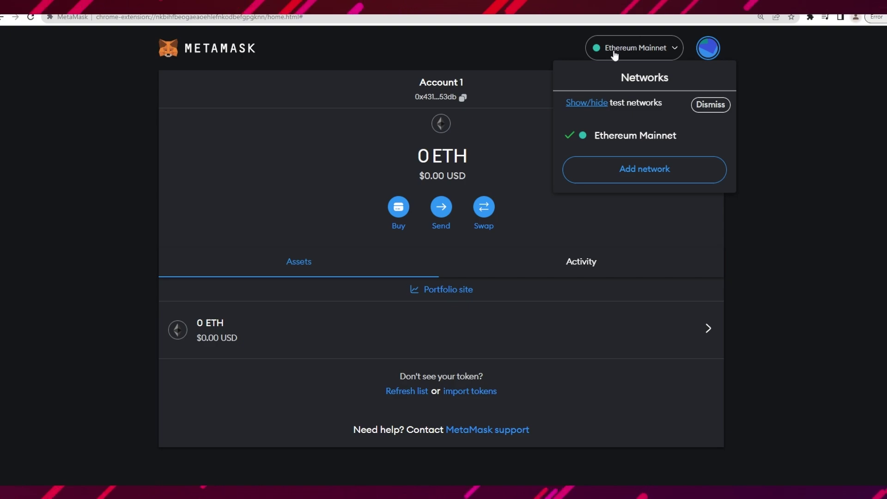
click(592, 44)
click(640, 59)
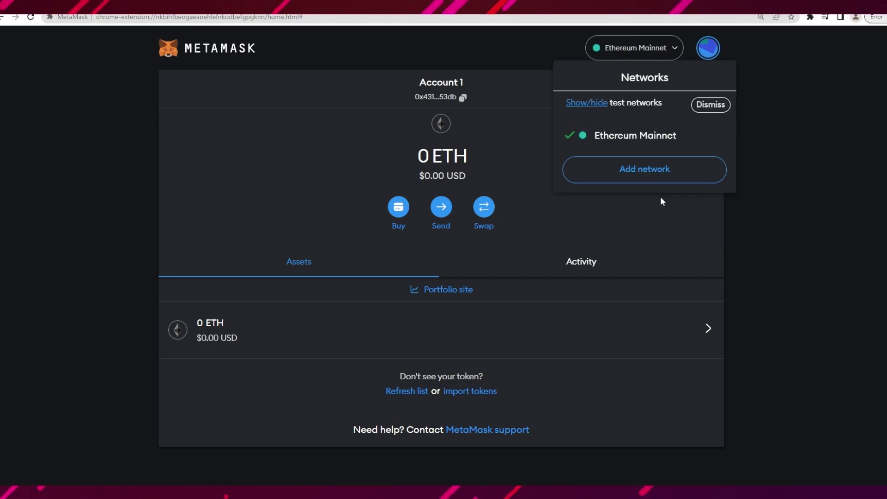
click(650, 175)
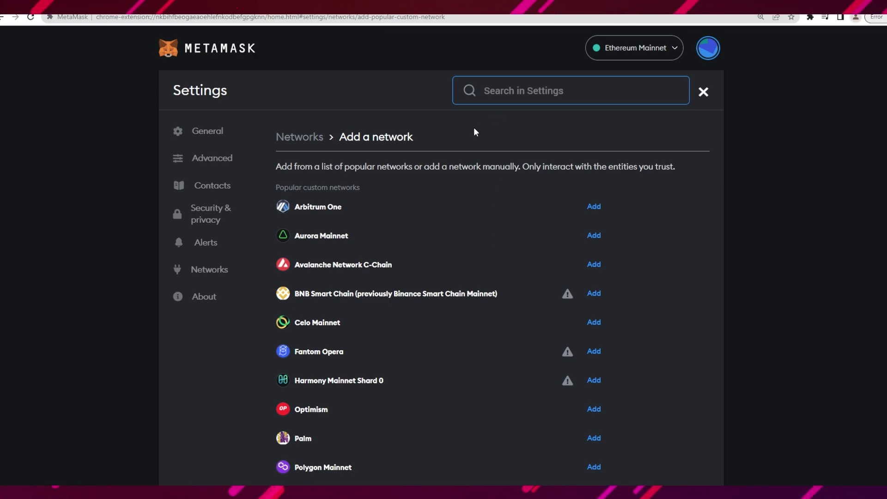
- Look through the popular custom networks and search the settings for "zk"
scroll(340, 271, down, 2)
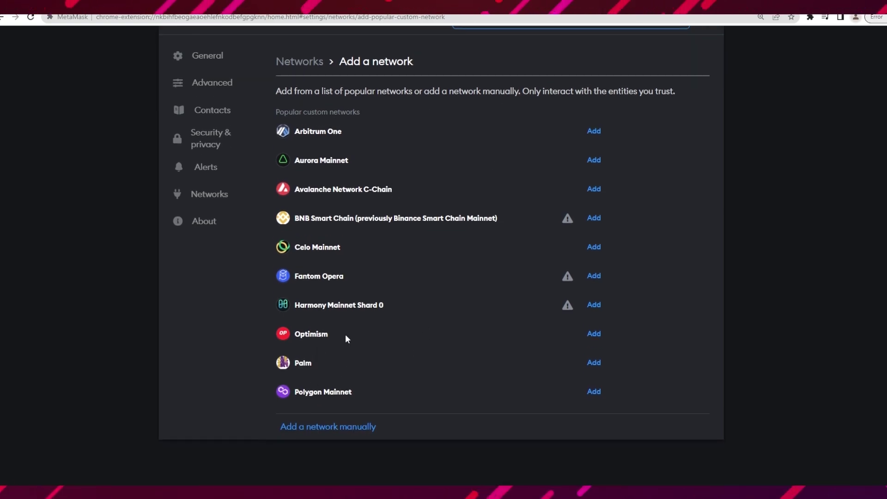
scroll(345, 334, up, 2)
text(zk)
key(BackSpace)
key(BackSpace)
text(zk)
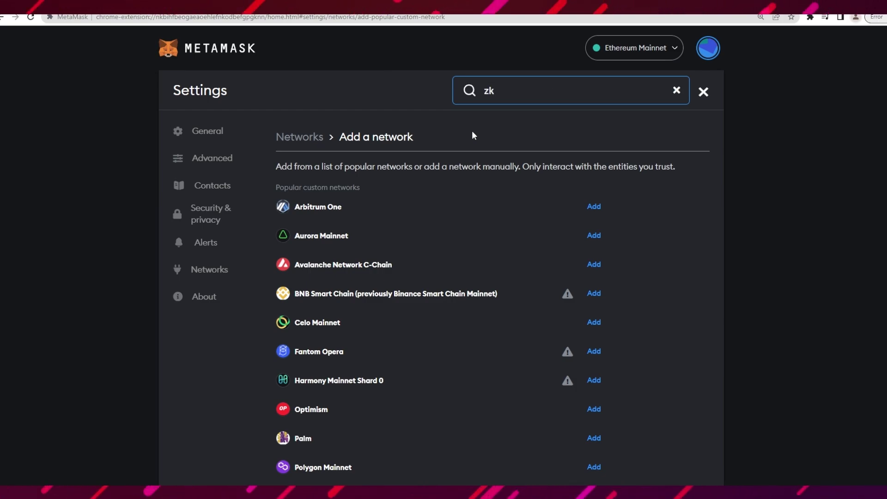
text(s)
key(BackSpace)
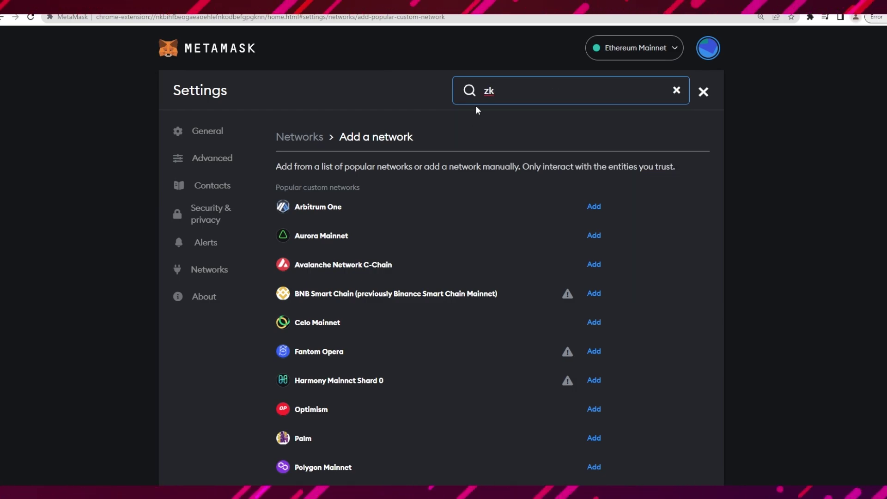
scroll(465, 275, down, 2)
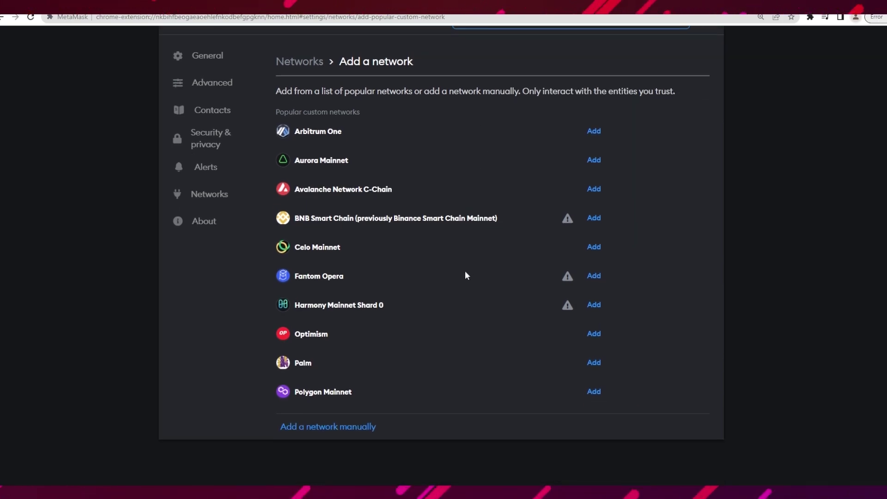
- Start adding a network manually and set its name to "zkSync alpha testnet", copied from the Medium guide
click(317, 427)
scroll(370, 265, up, 2)
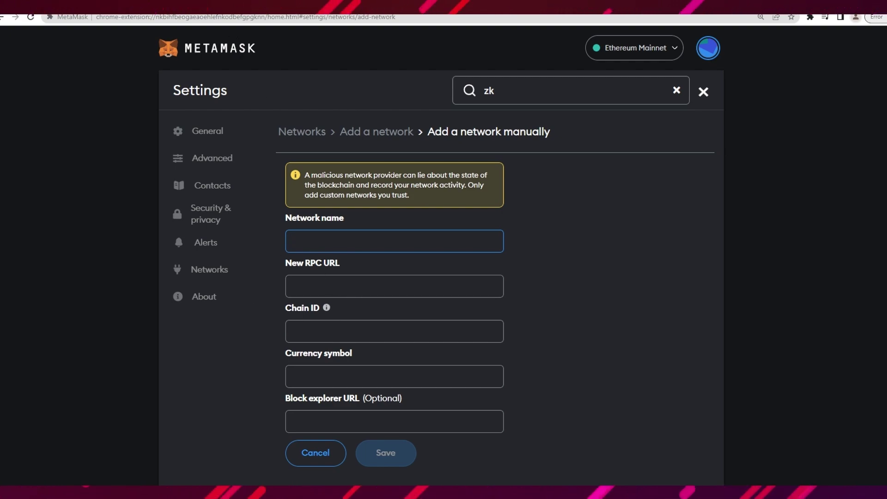
key(ctrl+Tab)
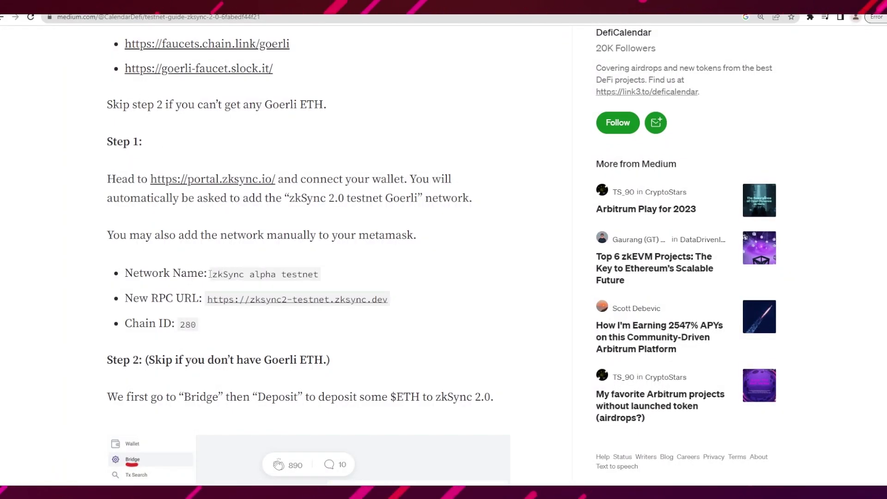
drag(251, 274, 318, 275)
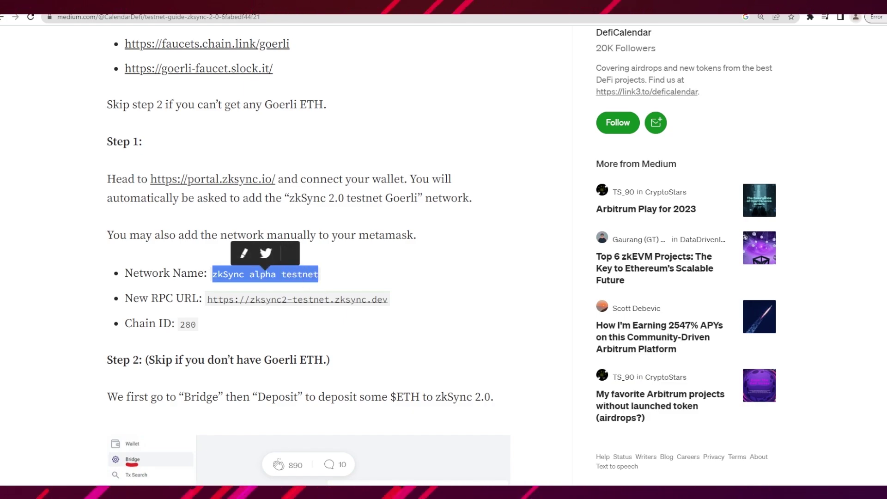
key(ctrl+shift+Tab)
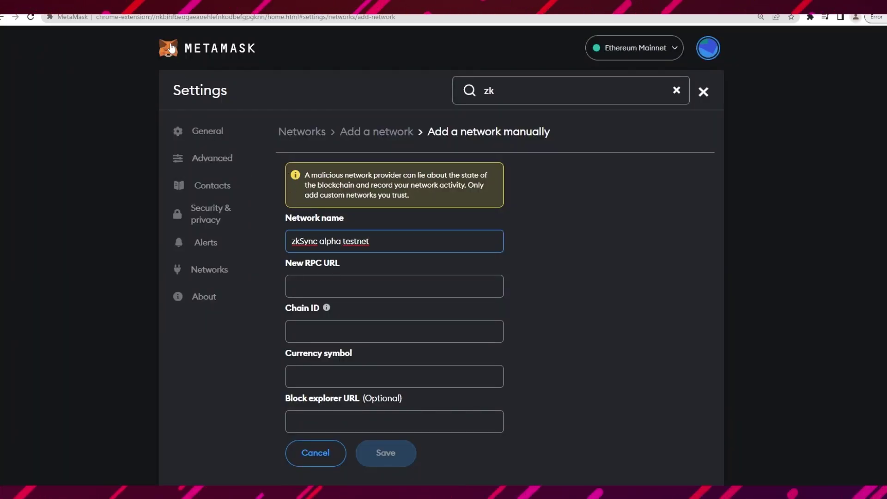
key(ctrl+Tab)
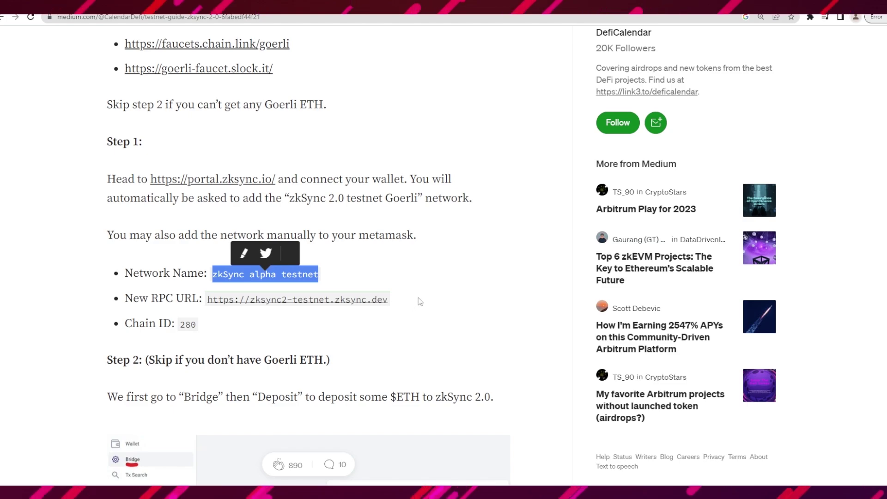
drag(388, 299, 207, 300)
key(ctrl+c)
key(ctrl+shift+Tab)
click(362, 286)
key(ctrl+v)
- Copy the chain ID 280 from the guide into the new network's chain ID
click(343, 340)
key(ctrl+Tab)
drag(175, 321, 198, 321)
key(ctrl+c)
key(ctrl+shift+Tab)
key(ctrl+v)
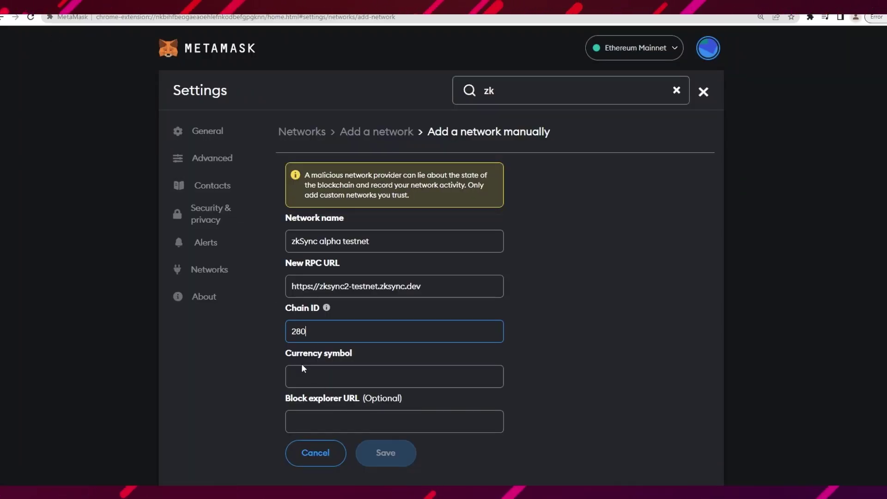
- Save the custom network with ETH as its currency symbol and check it in the wallet's network list
click(301, 375)
text(eth)
key(ctrl+plus)
key(ctrl+plus)
double_click(330, 350)
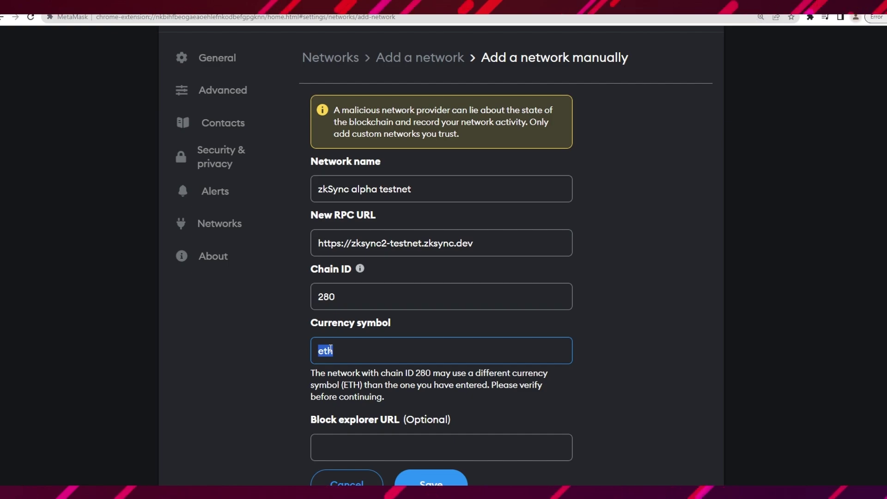
text(ETH)
scroll(442, 396, down, 2)
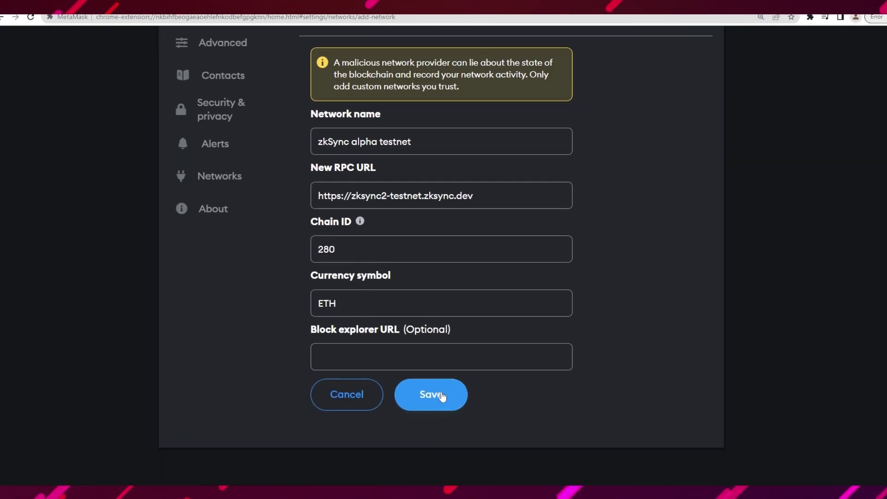
click(430, 394)
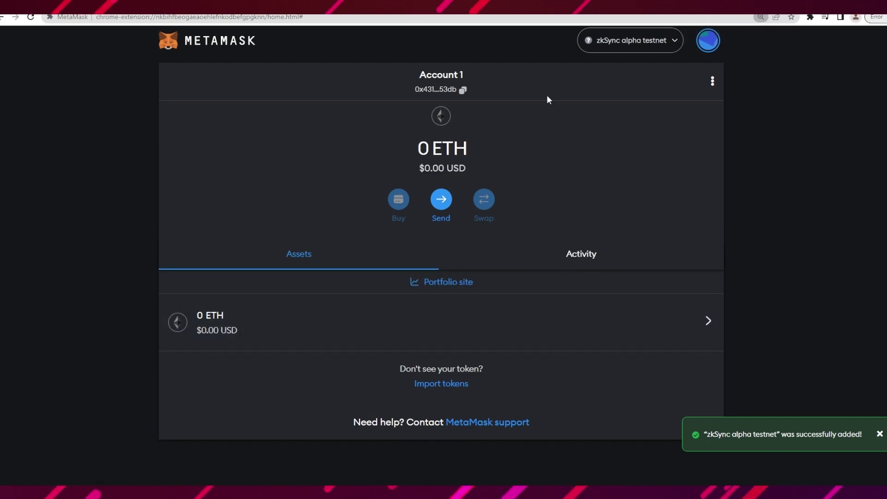
click(625, 44)
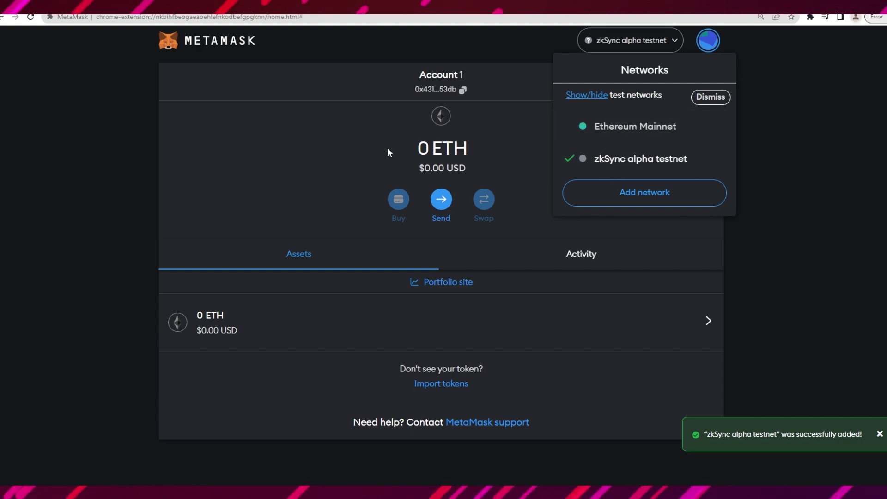
click(414, 171)
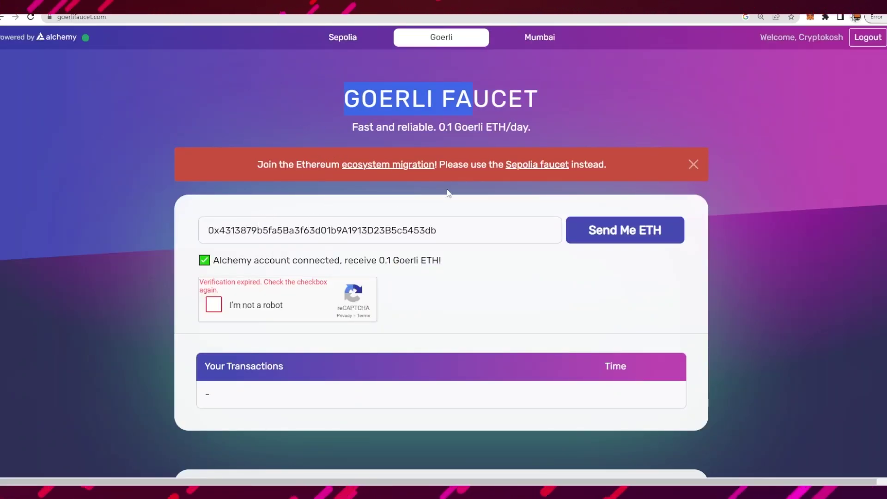
- Request Goerli ETH from the Goerli Faucet for the wallet address copied from MetaMask, completing the reCAPTCHA check
double_click(314, 229)
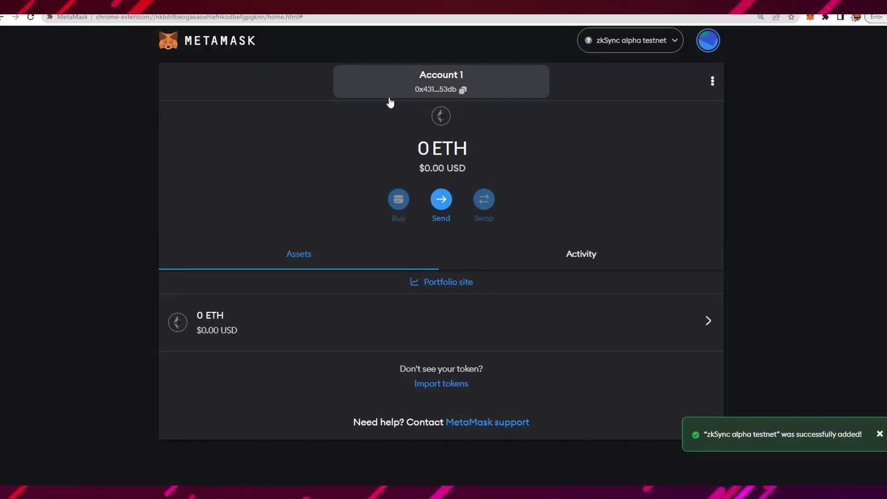
click(432, 95)
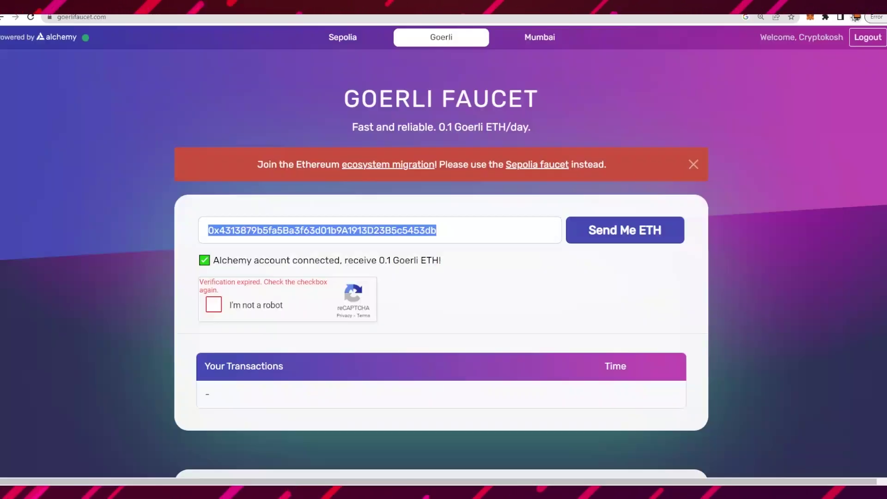
key(ctrl+v)
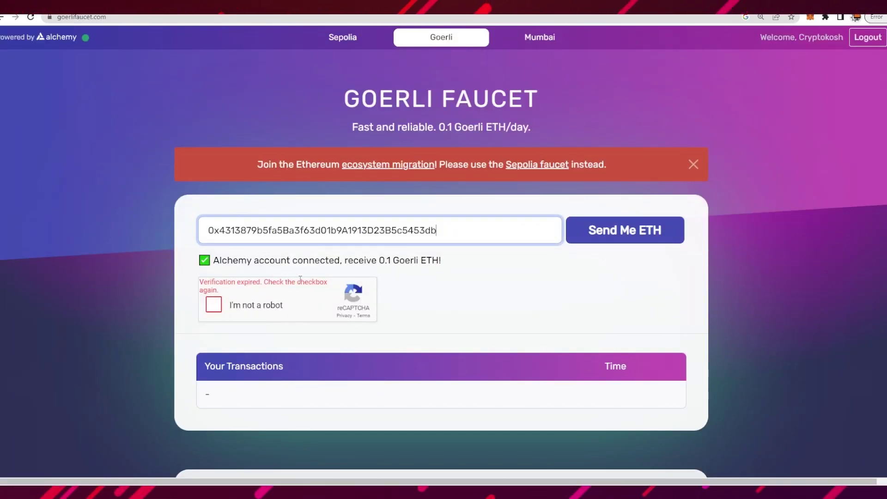
click(232, 317)
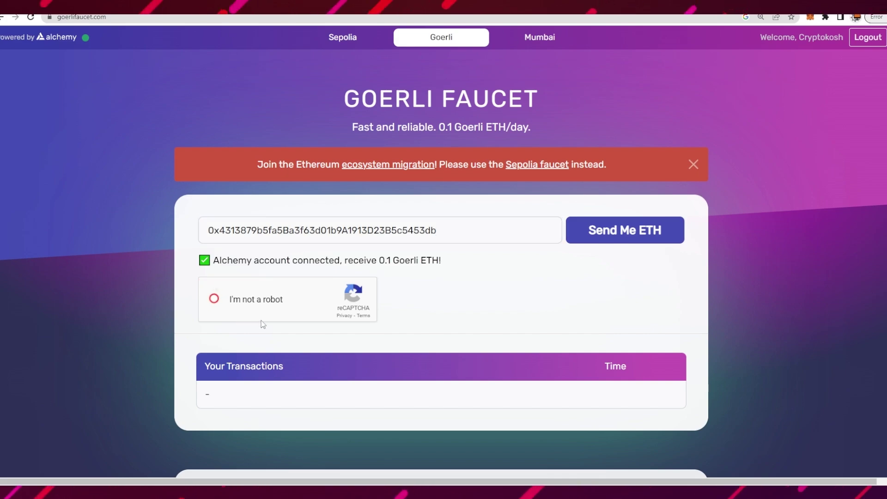
click(621, 238)
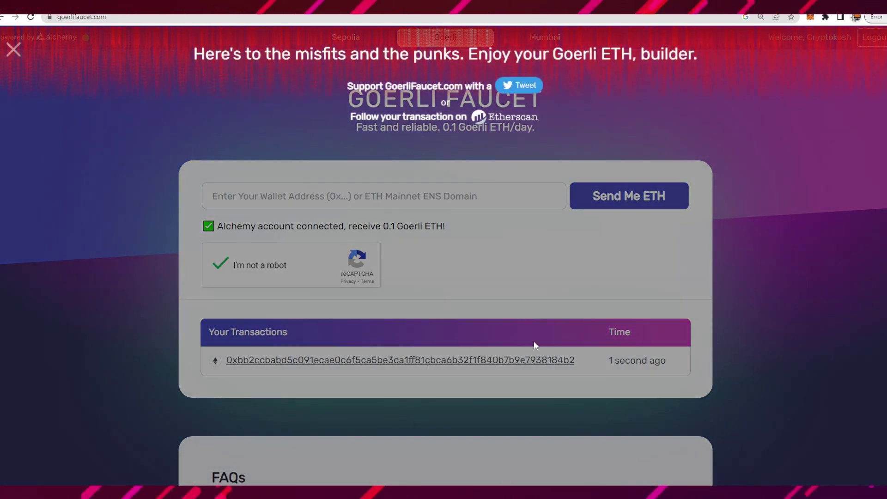
click(534, 340)
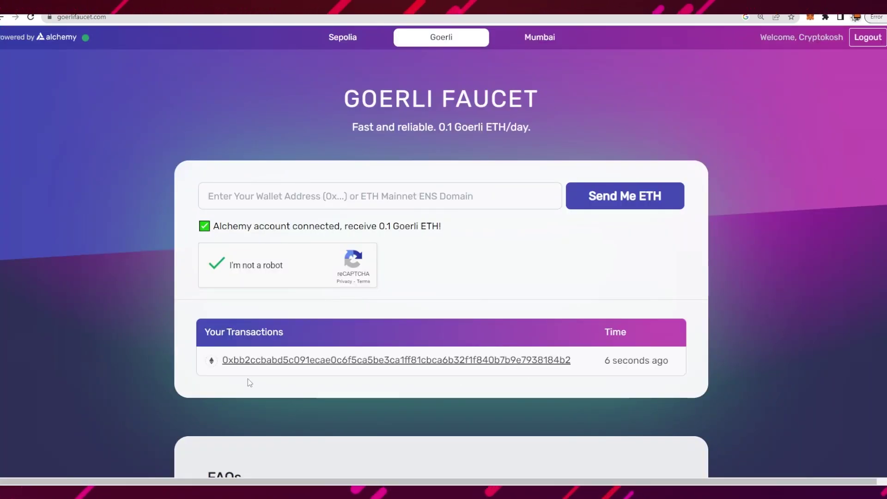
scroll(351, 296, down, 4)
scroll(337, 282, up, 4)
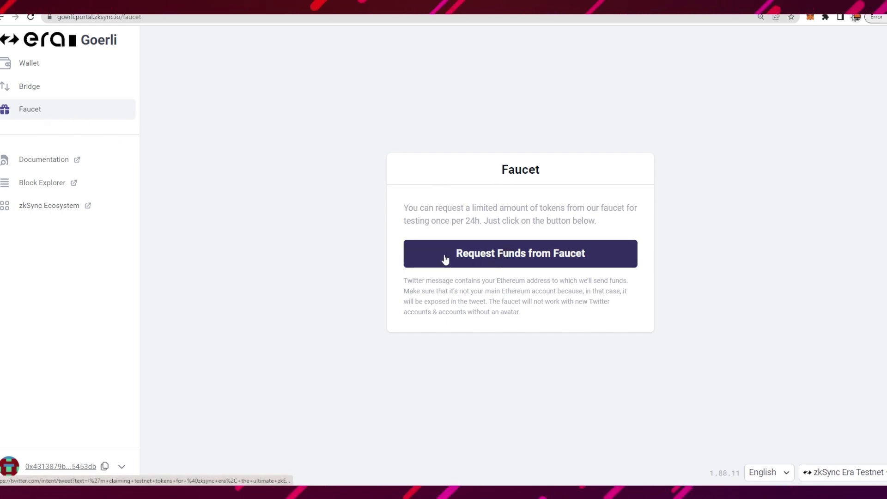
- Request test funds from the faucet on the zkSync Era Goerli portal
click(519, 260)
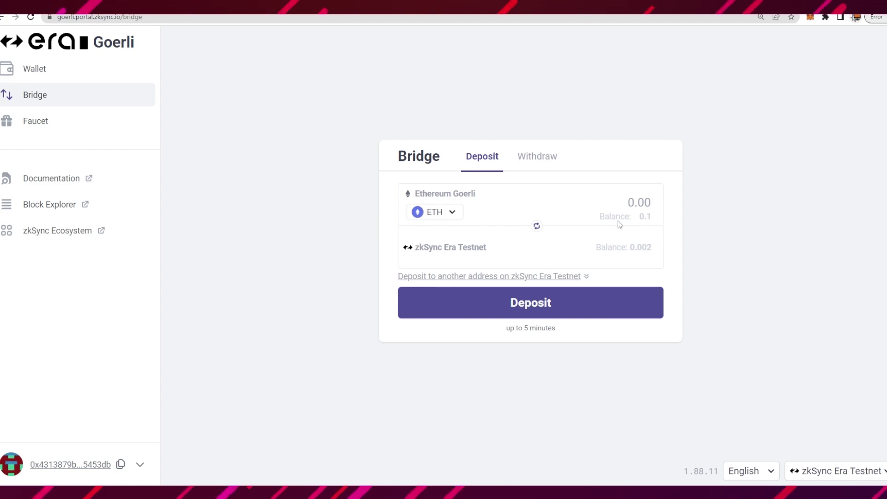
- Try to deposit 0.08 ETH from Ethereum Goerli to zkSync Era Testnet through the bridge
click(647, 217)
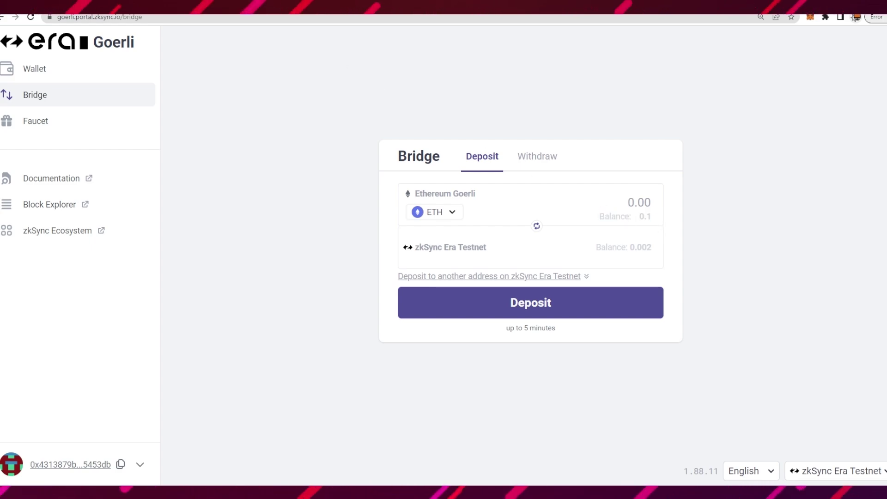
key(ctrl+Tab)
key(ctrl+shift+Tab)
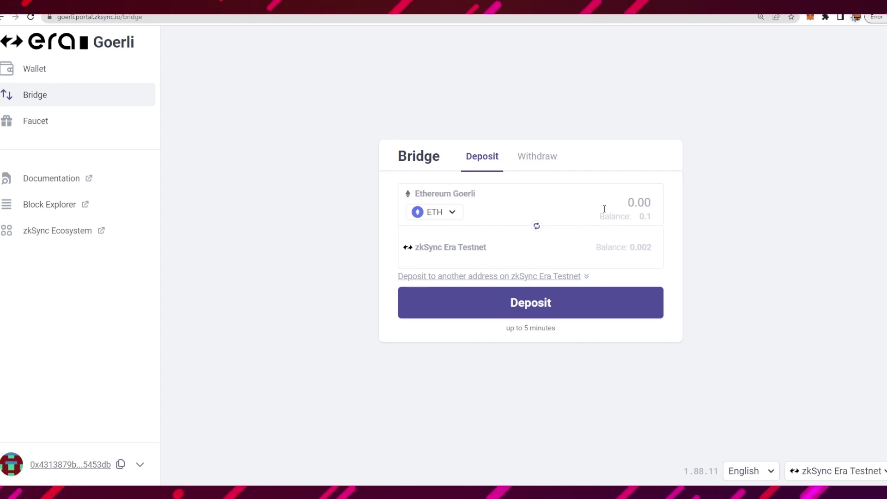
drag(600, 216, 645, 220)
click(635, 202)
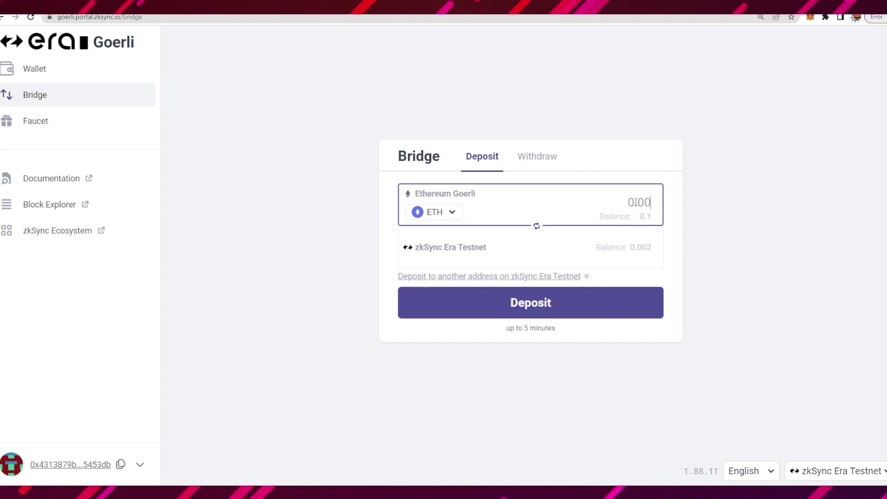
text(0)
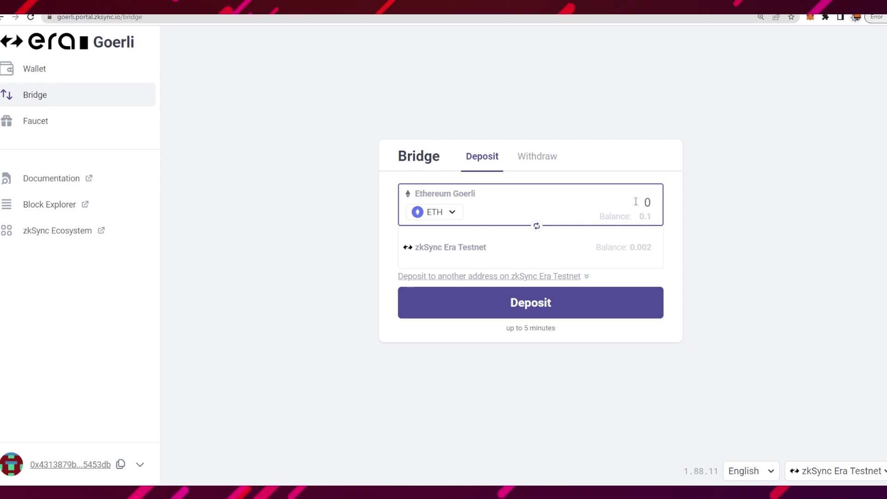
text(.08)
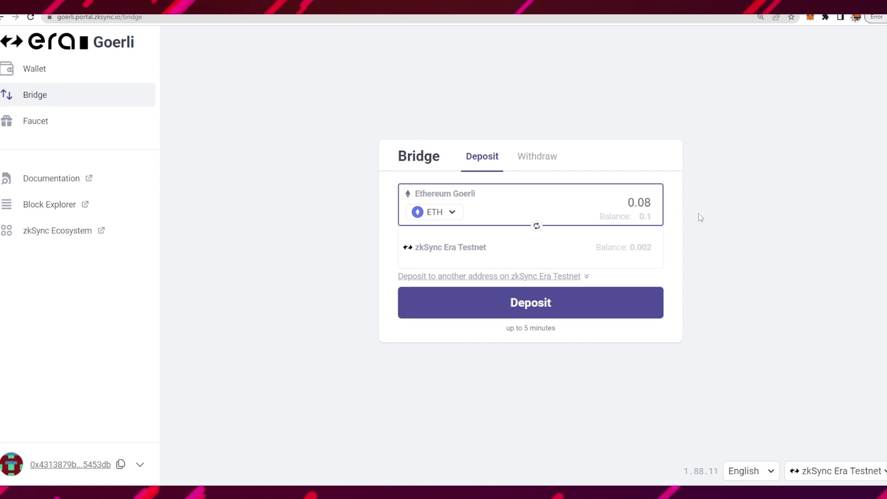
click(523, 311)
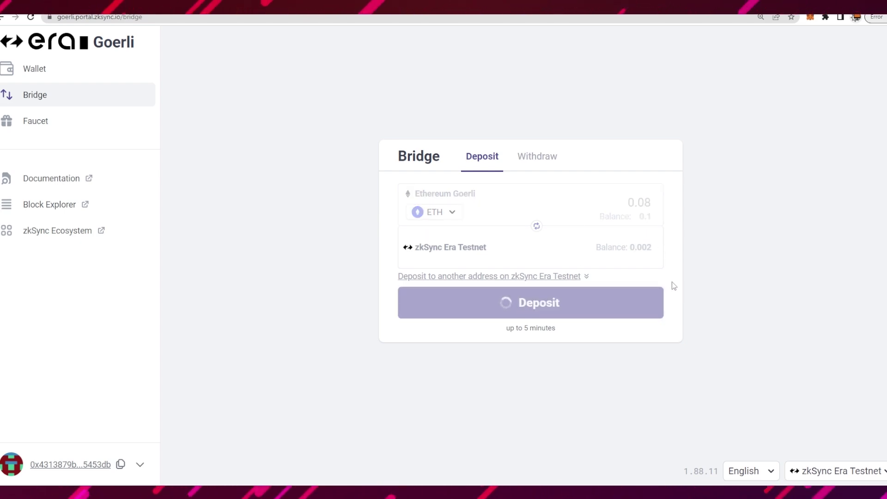
- Deposit 0.05 ETH from Ethereum Goerli to zkSync Era Testnet and confirm the transaction in MetaMask
key(BackSpace)
text(5)
click(637, 294)
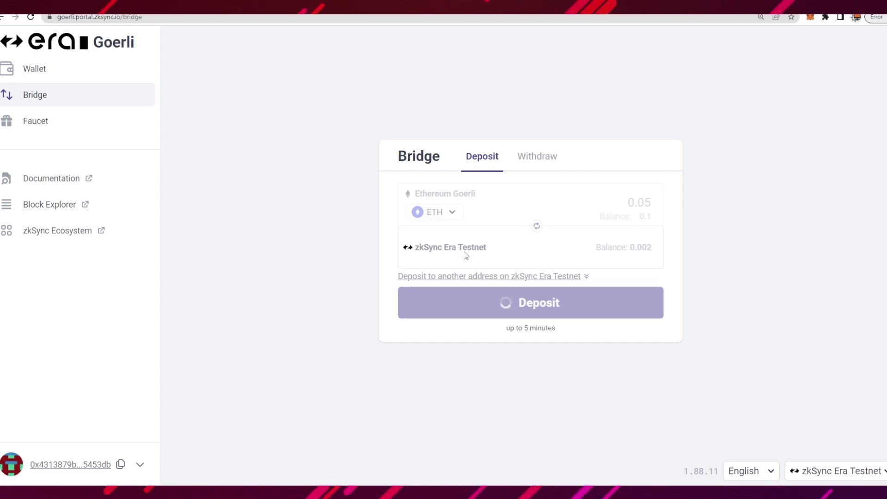
drag(808, 16, 296, 84)
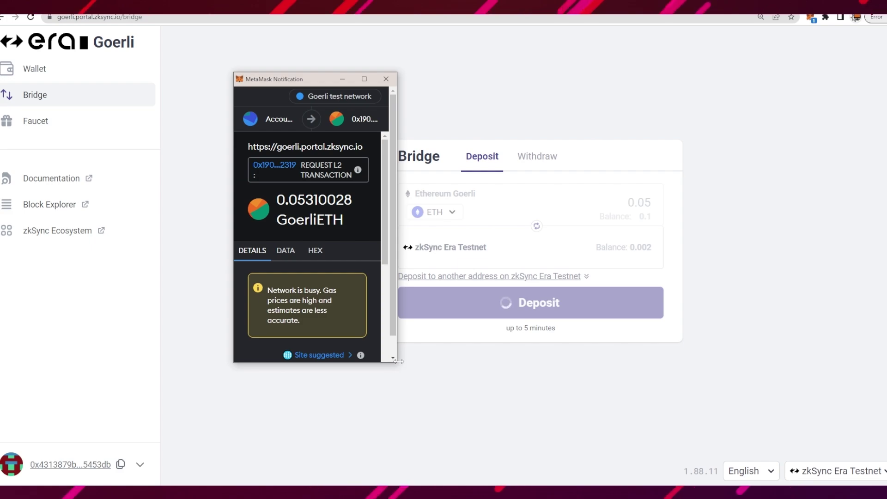
drag(397, 362, 473, 425)
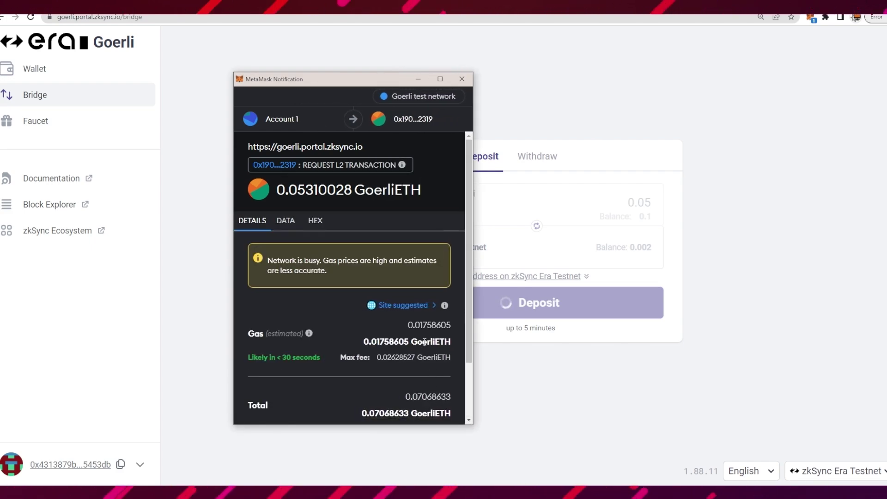
scroll(407, 349, down, 3)
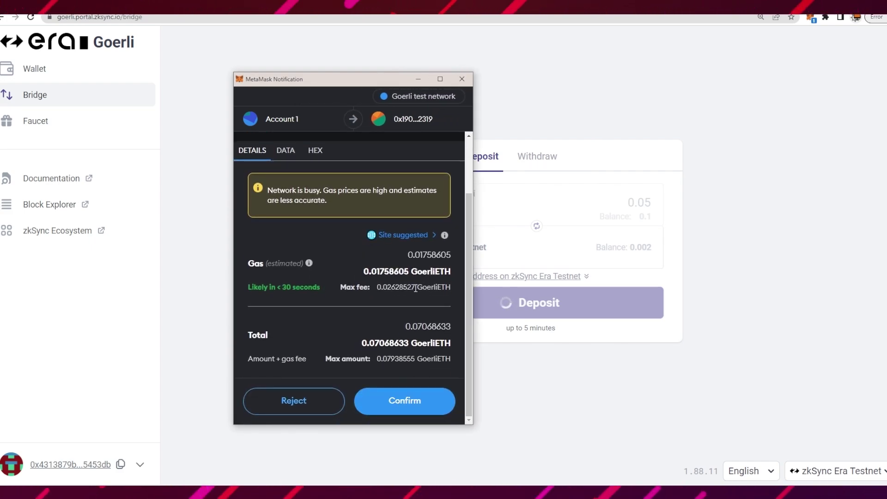
click(403, 402)
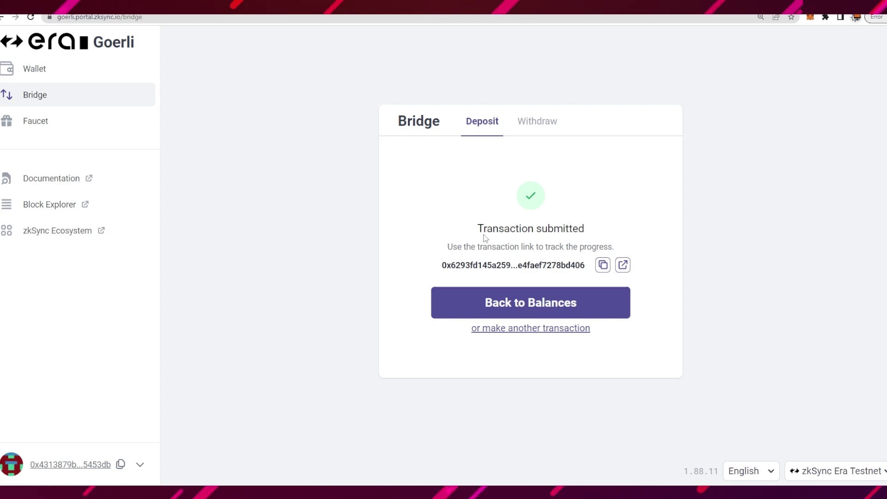
- Check the ETH balance on zkSync alpha testnet in MetaMask and browse the projects on the zkSync Ecosystem site
triple_click(478, 231)
click(362, 253)
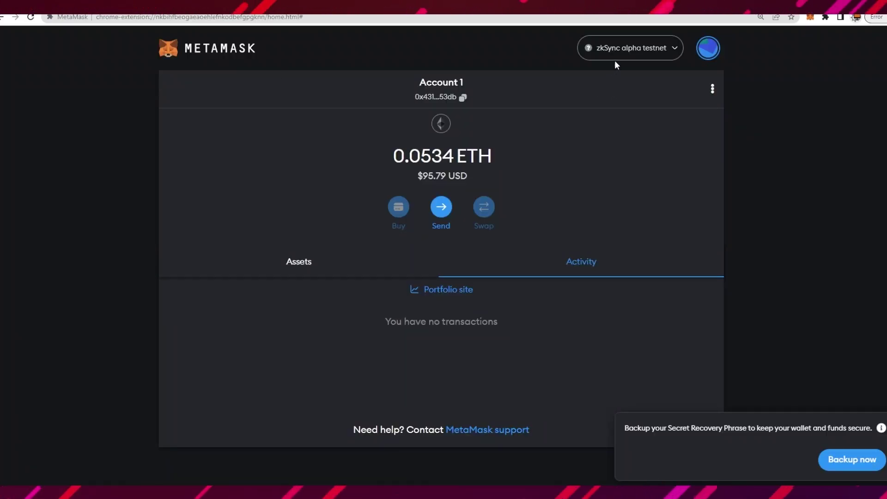
drag(393, 156, 497, 180)
click(416, 113)
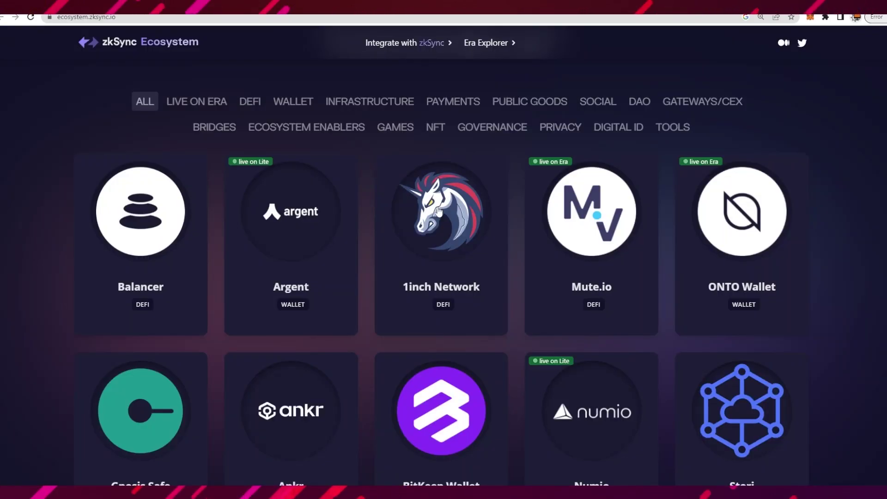
scroll(523, 211, down, 5)
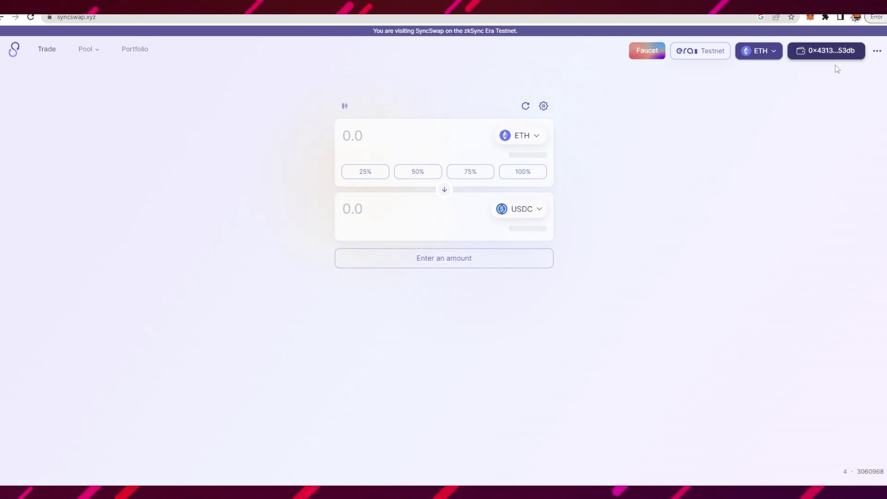
- Check the wallet connected to SyncSwap and, after reloading the page, review the tokens available to sell
click(818, 50)
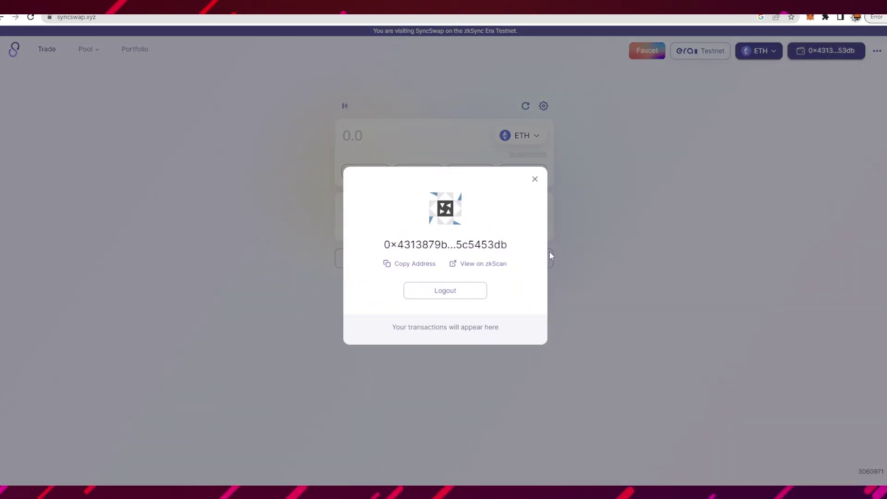
click(534, 178)
key(F5)
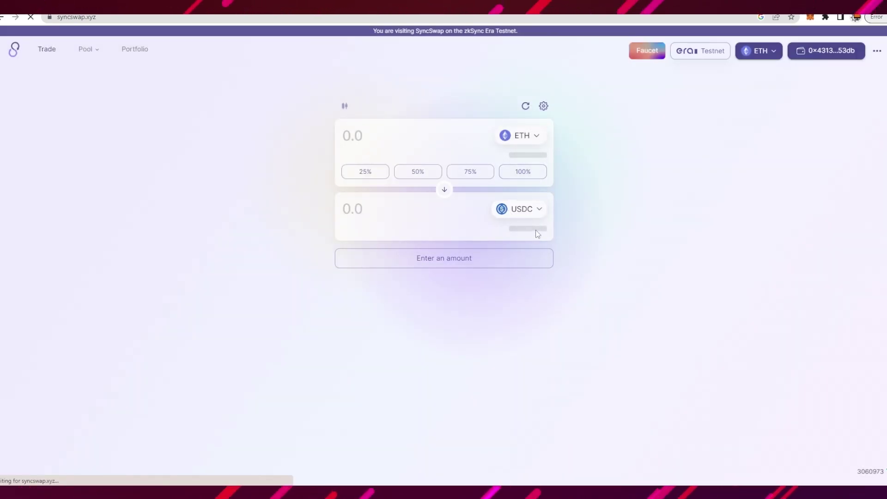
key(ctrl+minus)
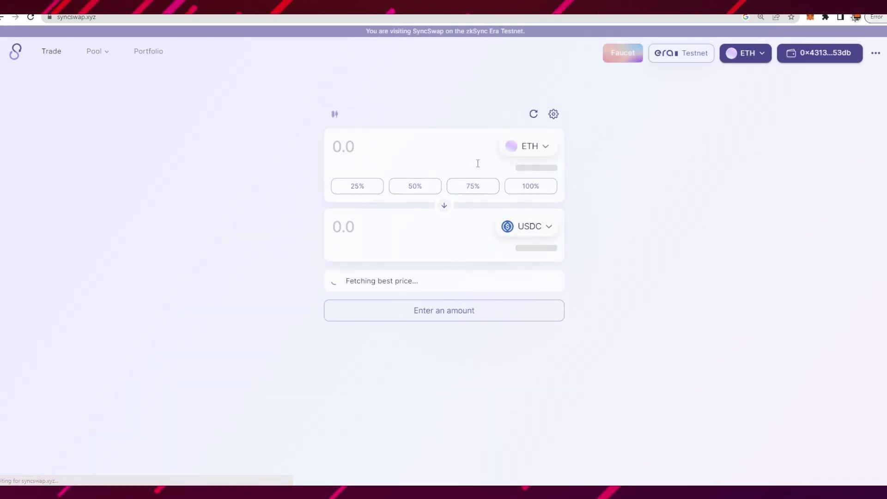
click(532, 148)
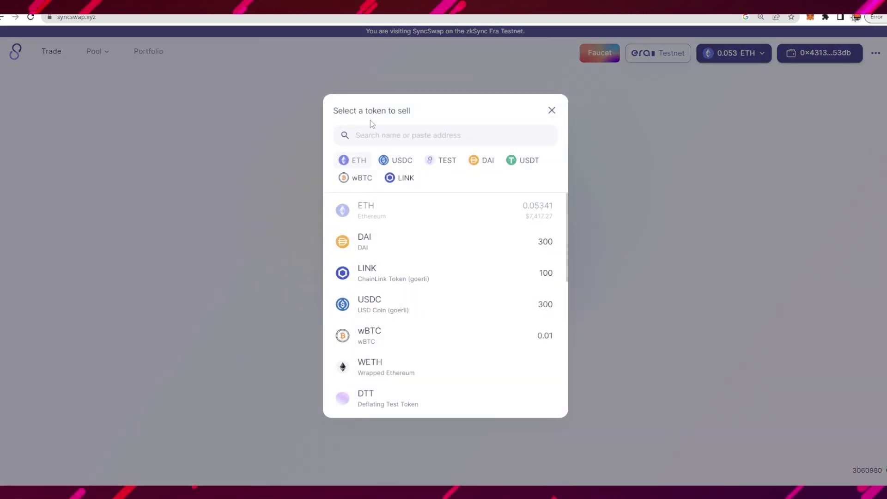
click(552, 111)
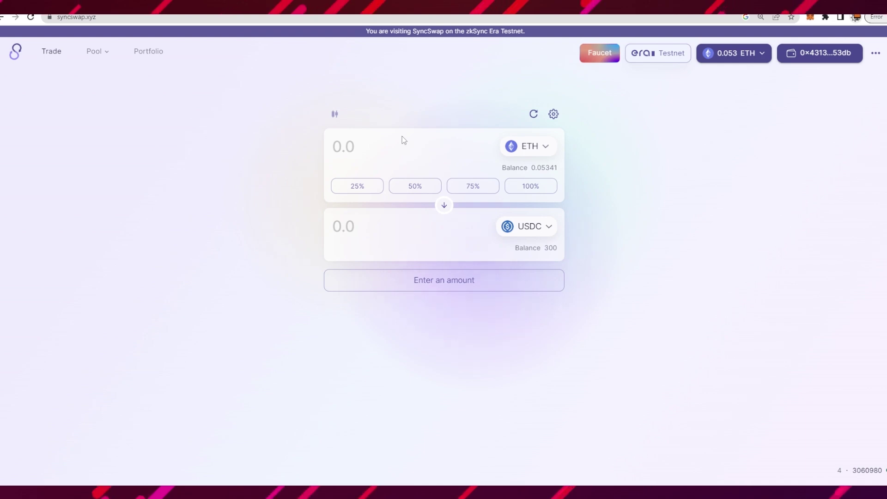
- Swap 0.01 ETH for USDC on SyncSwap and confirm the transaction in MetaMask
text(0.01)
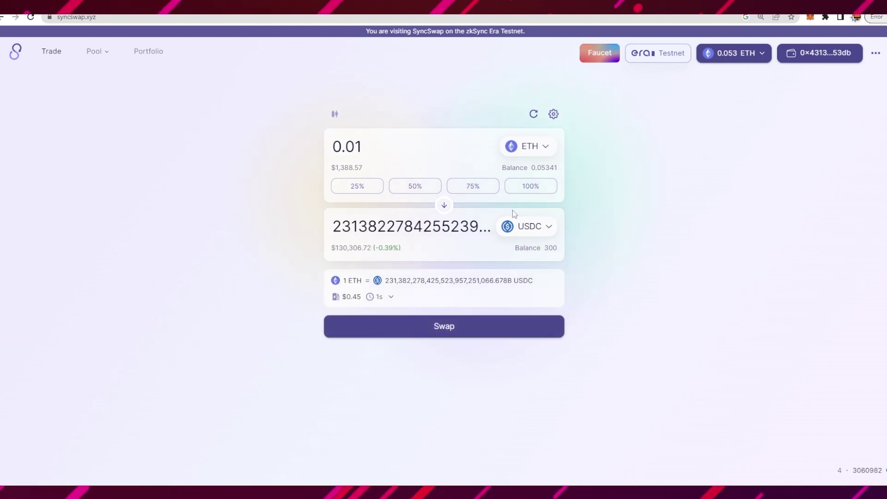
double_click(408, 232)
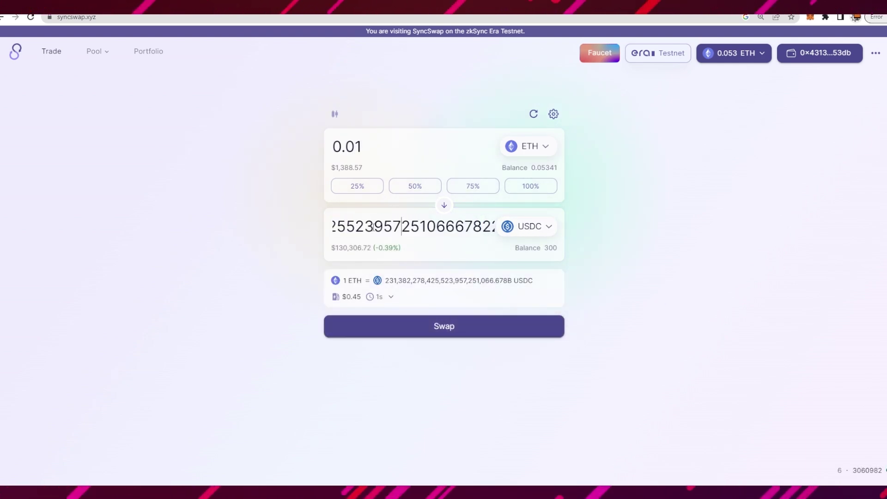
drag(359, 231, 636, 259)
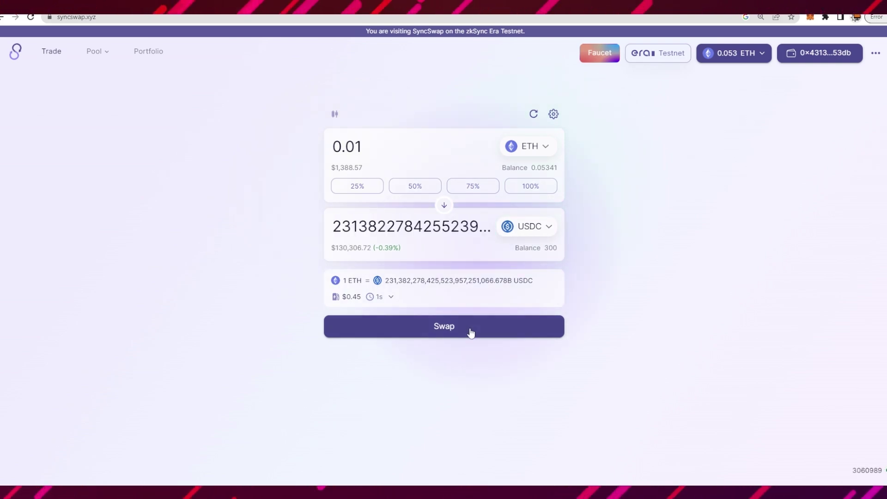
click(469, 331)
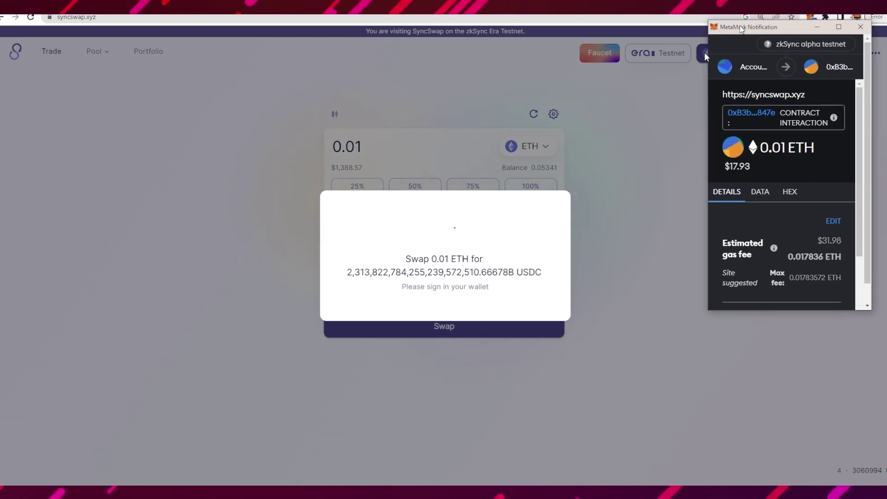
drag(751, 19, 536, 108)
scroll(568, 300, down, 3)
click(577, 372)
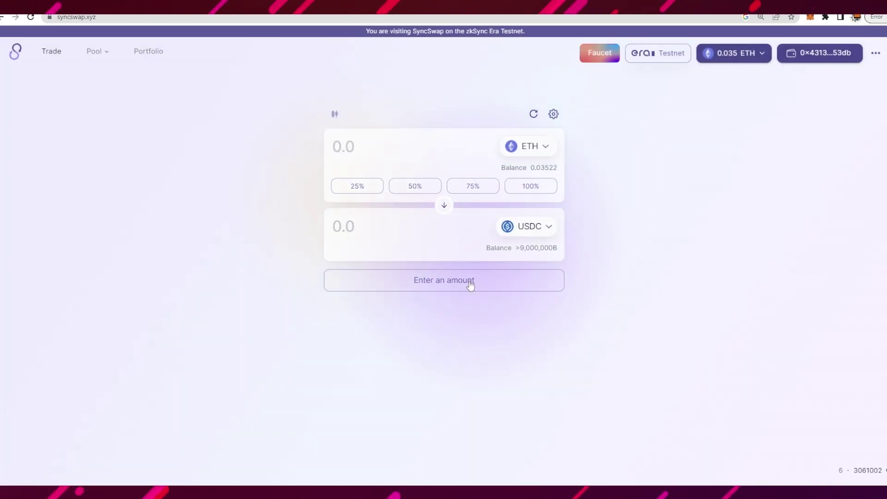
- Open the USDC/ETH classic pool from SyncSwap's list of all liquidity pools
click(94, 52)
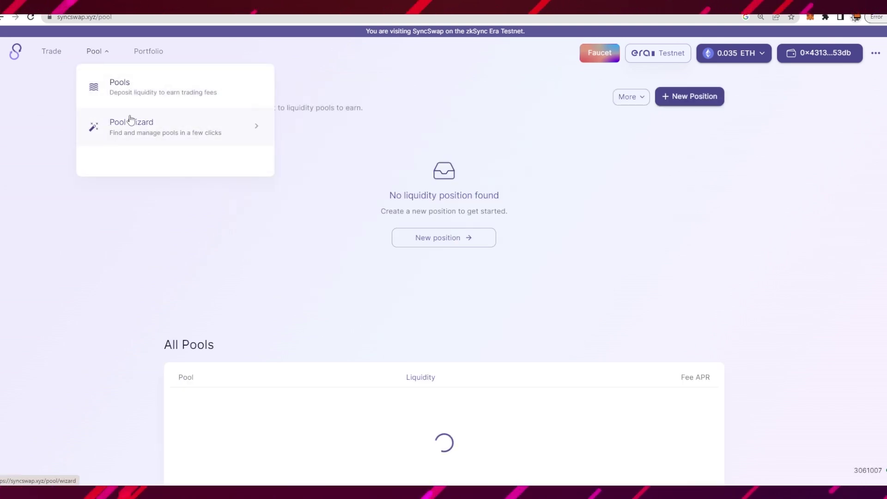
key(alt+Left)
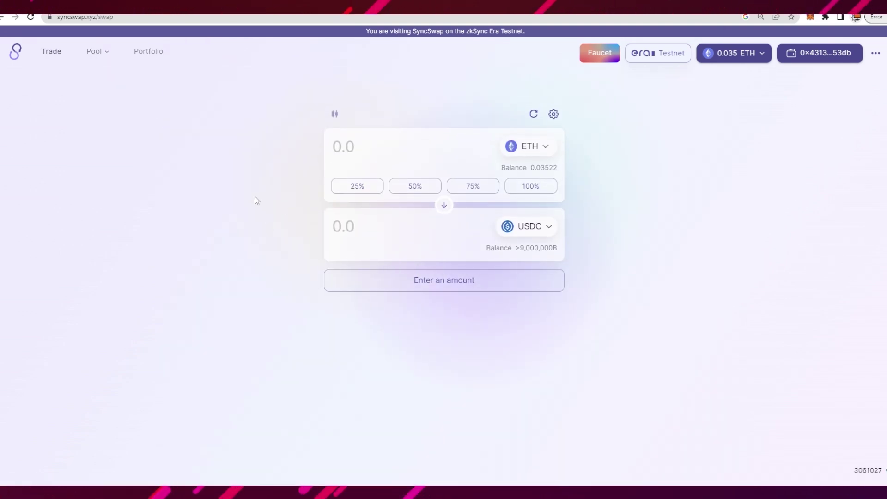
click(94, 52)
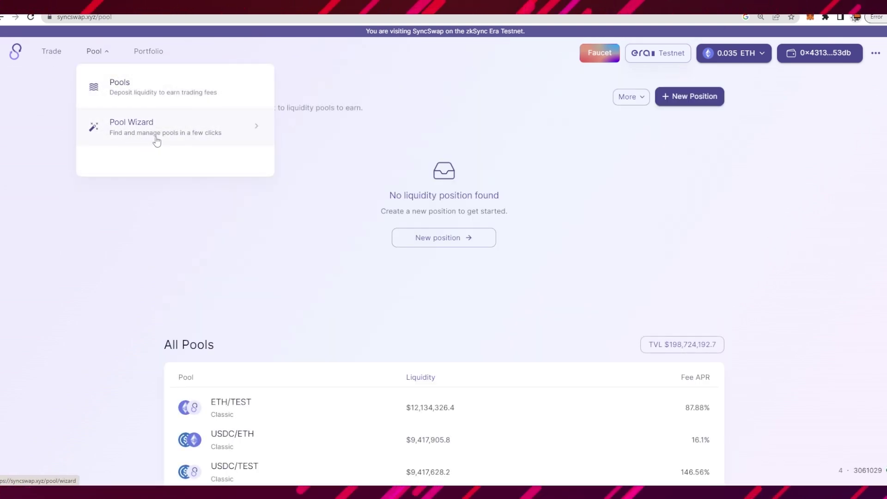
click(139, 89)
mouse_move(102, 54)
scroll(300, 287, down, 4)
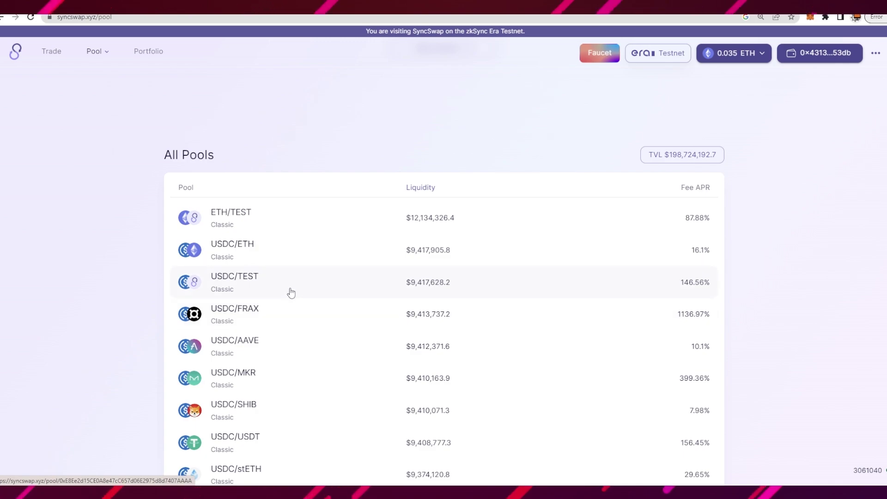
click(268, 253)
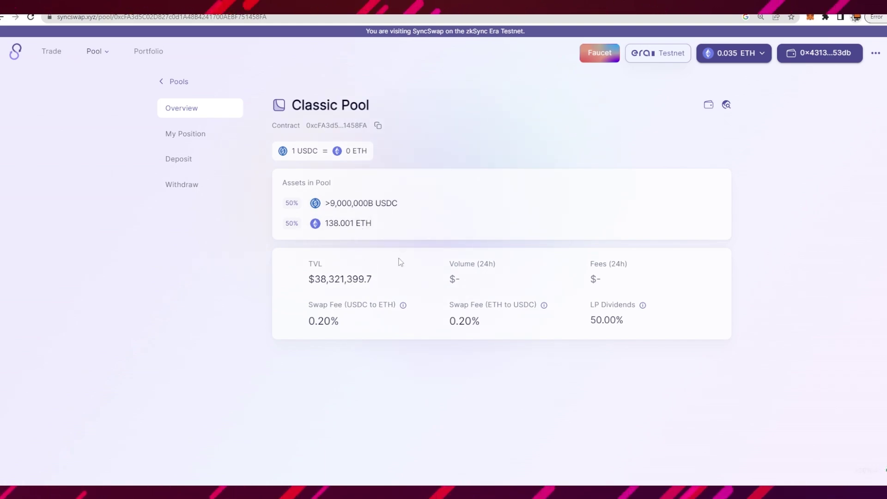
- Set the USDC/ETH pool deposit to 0.005 ETH with tokens added in balanced proportion
click(181, 160)
drag(368, 268, 253, 271)
drag(312, 272, 377, 268)
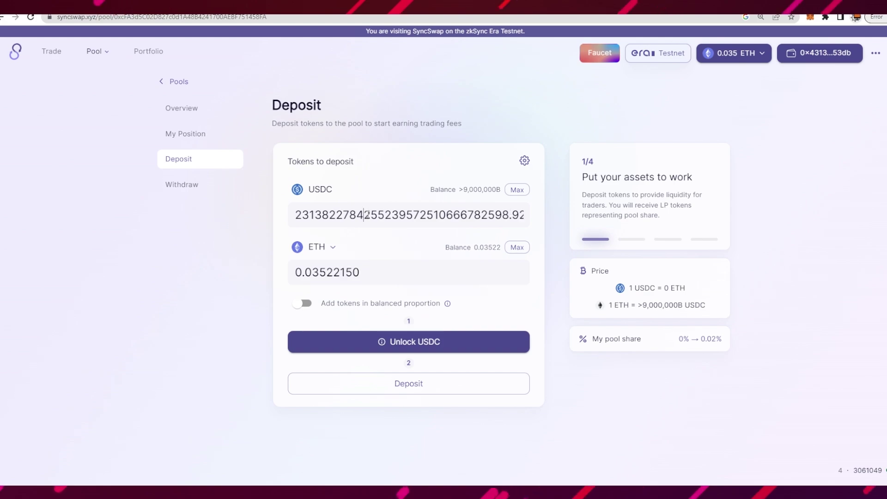
drag(312, 272, 409, 272)
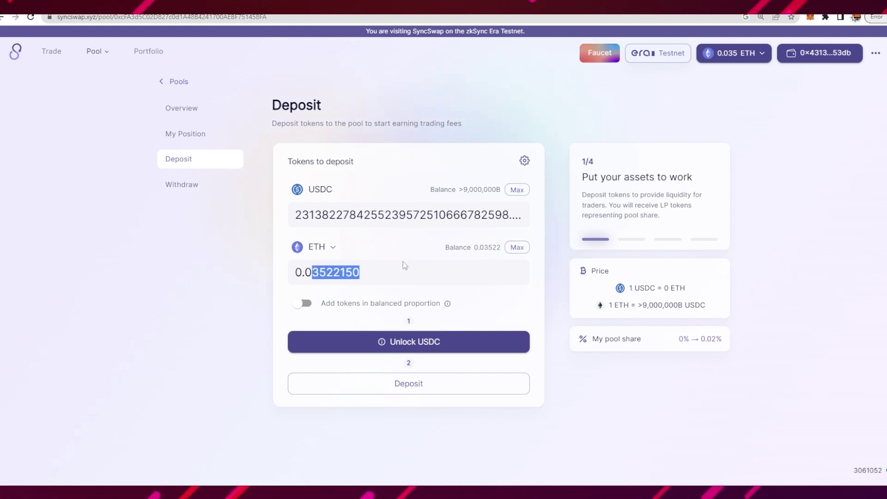
text(05)
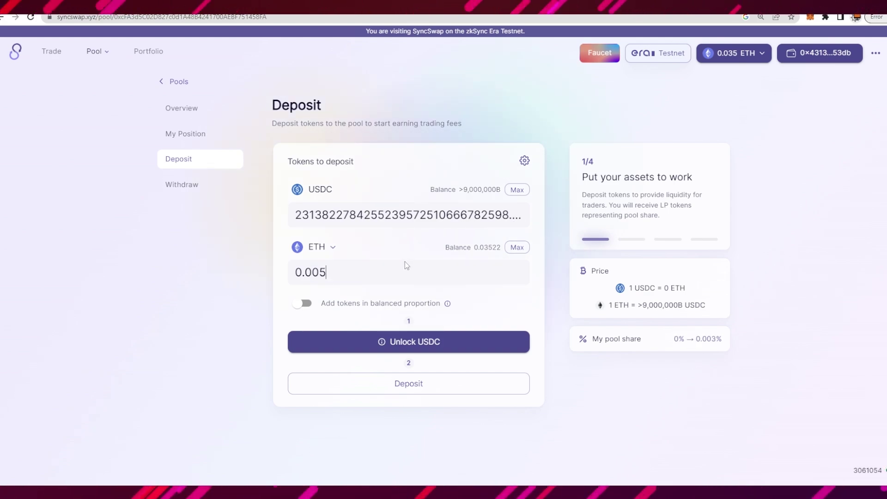
click(295, 305)
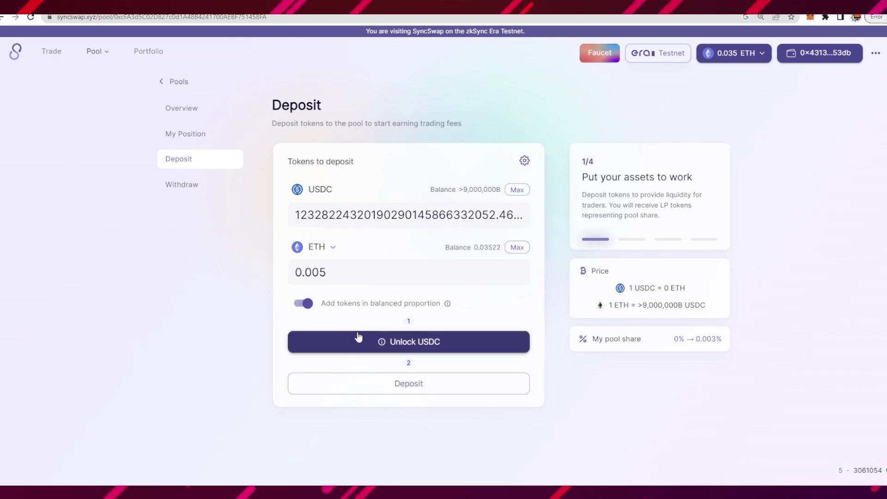
- Unlock USDC for the pool deposit, using the maximum spending cap and approving the request in MetaMask
click(410, 348)
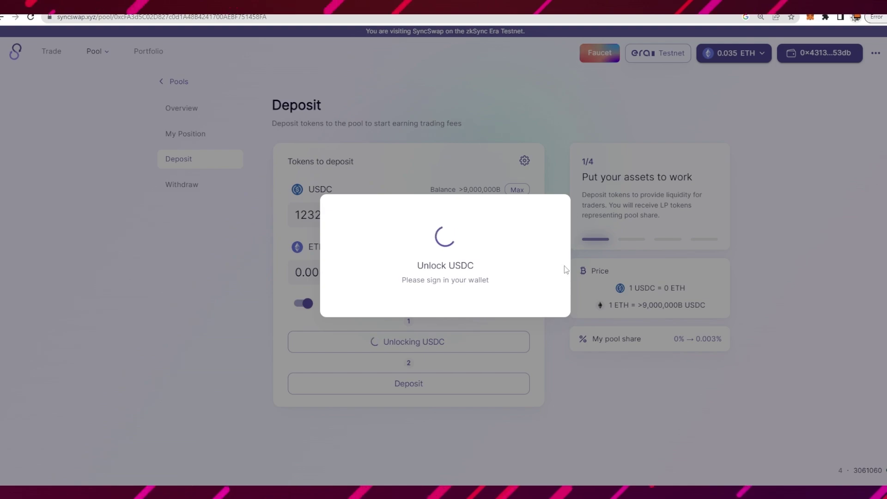
drag(798, 17, 611, 83)
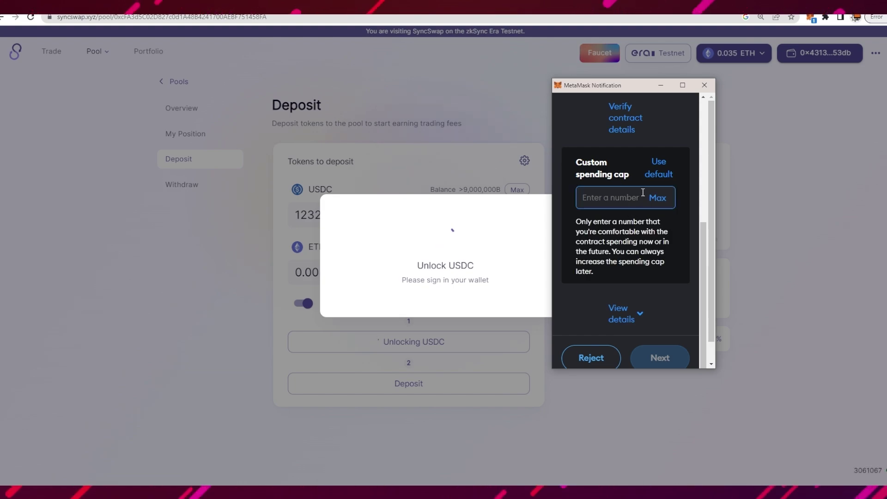
click(657, 198)
click(658, 360)
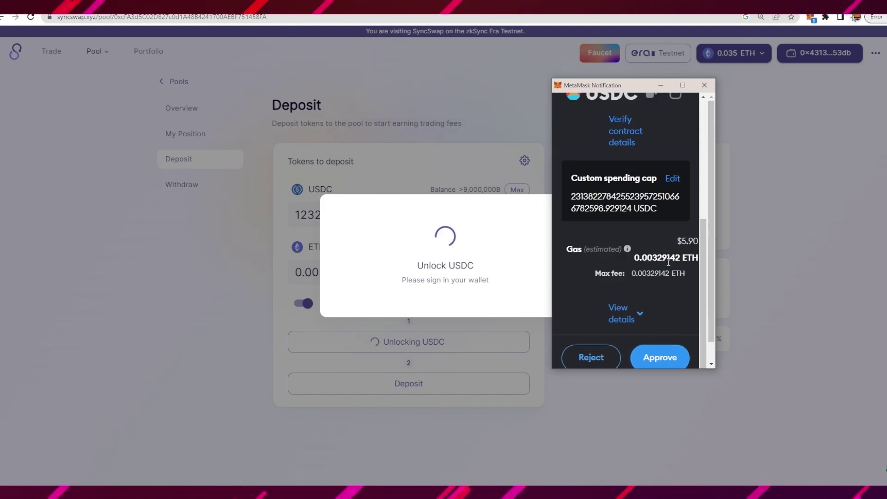
click(667, 347)
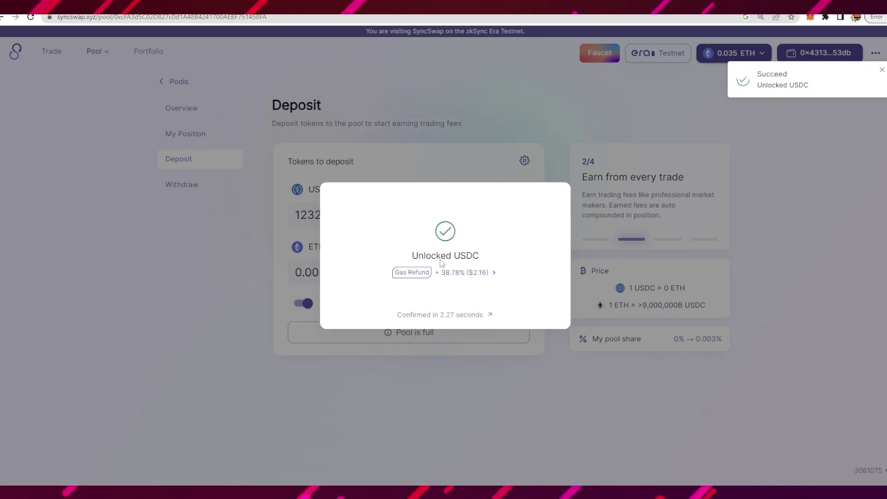
click(330, 134)
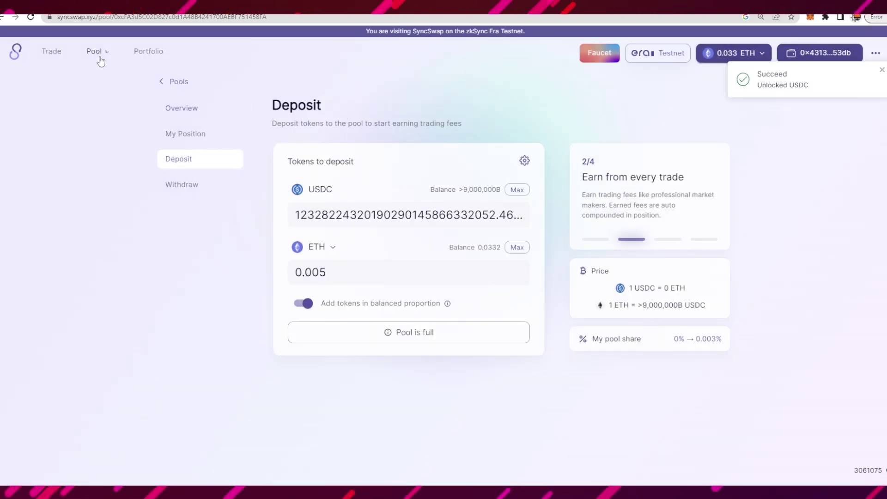
- Return to SyncSwap's swap page and look through the list of tokens available to buy
click(51, 52)
click(526, 227)
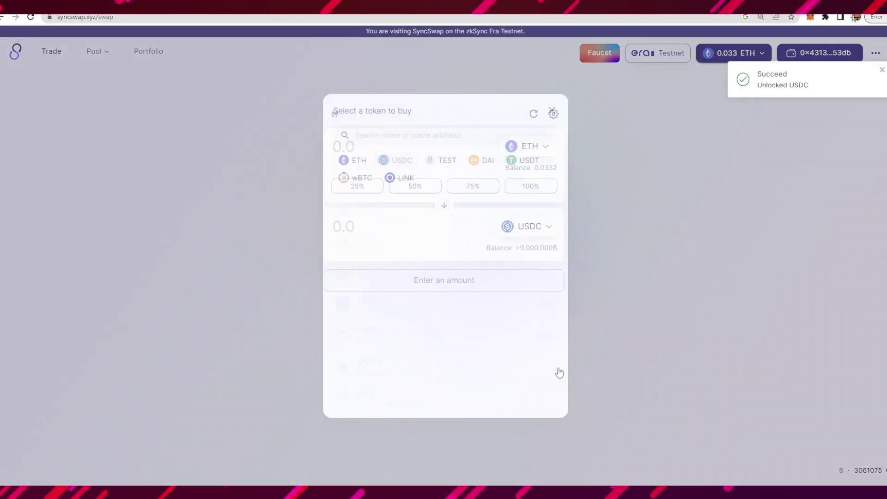
scroll(417, 383, down, 5)
scroll(418, 383, up, 10)
scroll(408, 293, down, 4)
click(625, 344)
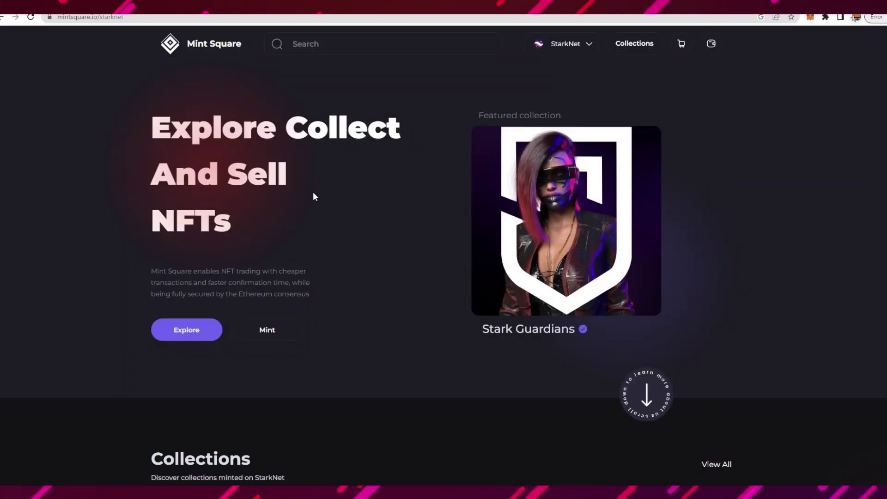
- Switch Mint Square to the zkSync Era Testnet network and connect the MetaMask account to it
click(577, 53)
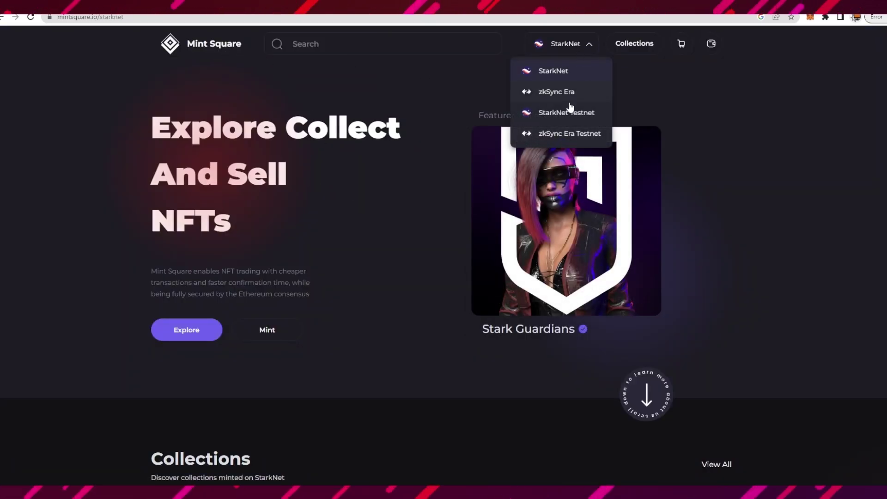
click(568, 139)
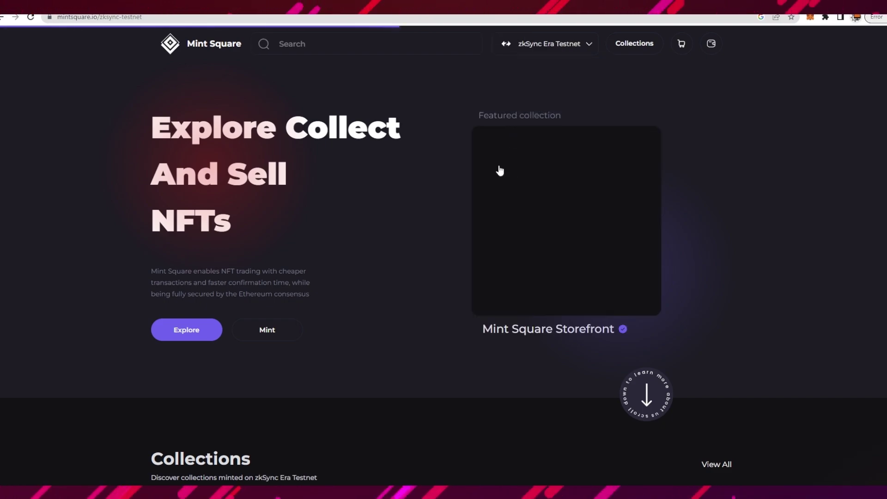
click(710, 43)
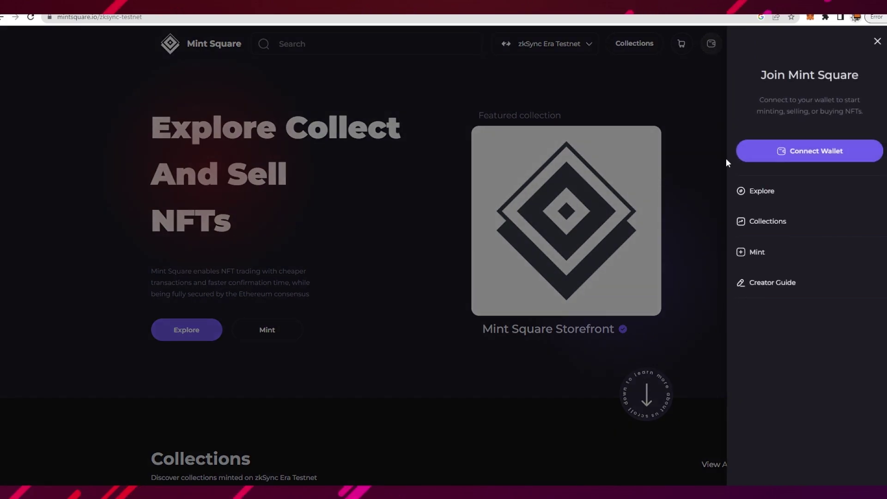
click(802, 150)
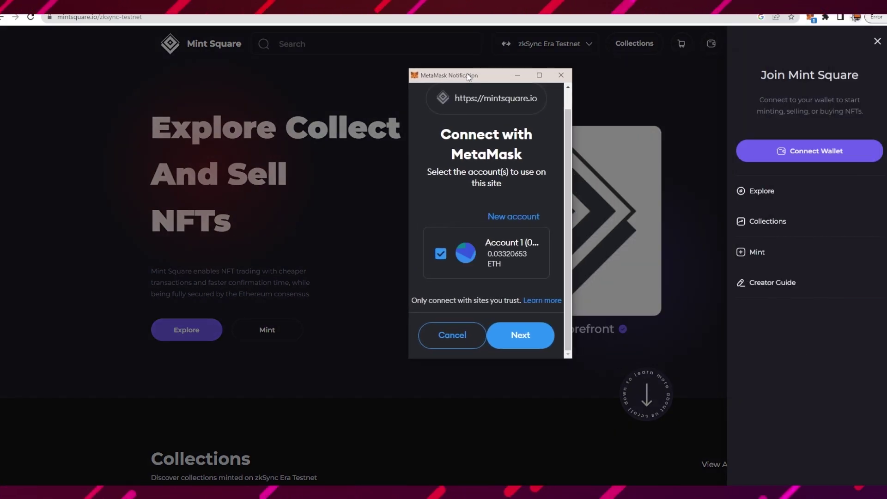
click(526, 334)
click(531, 336)
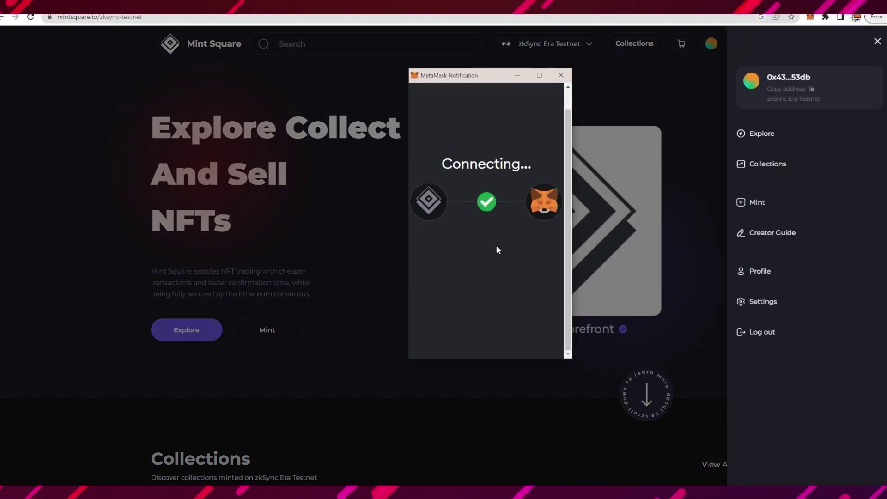
click(874, 42)
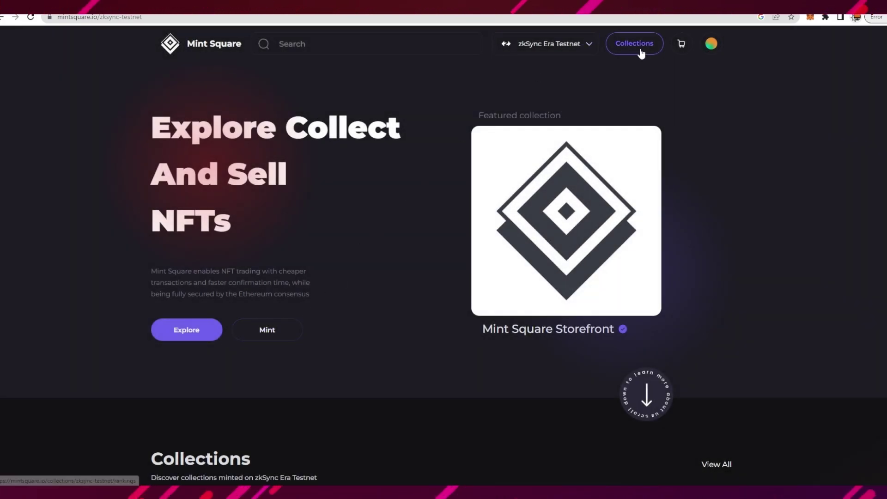
- Open Mint Square's new NFT form, look through its fields and try to mint with the form empty
click(266, 336)
scroll(328, 248, down, 5)
scroll(321, 265, up, 5)
scroll(350, 323, down, 3)
scroll(360, 331, up, 3)
click(331, 367)
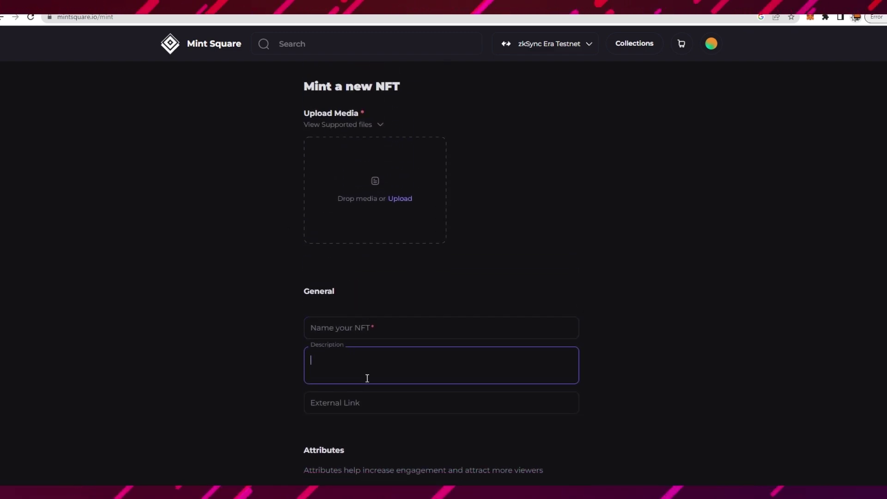
scroll(343, 388, down, 3)
click(370, 375)
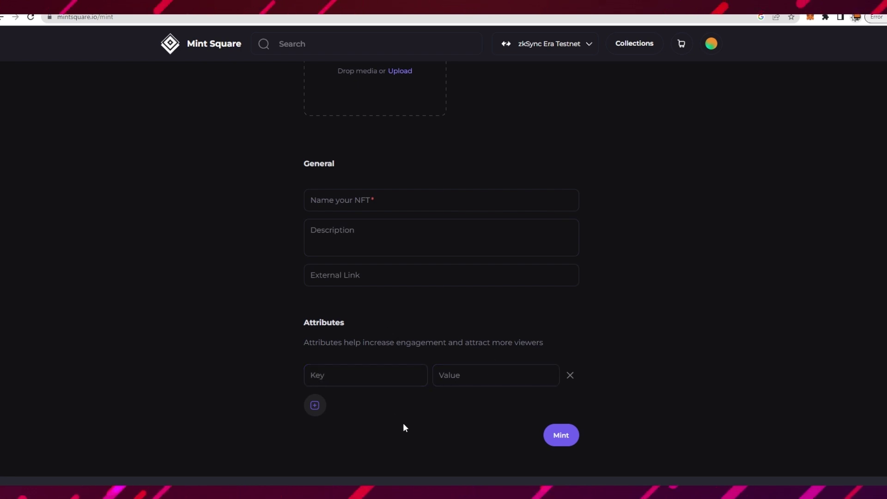
click(568, 443)
scroll(376, 202, up, 3)
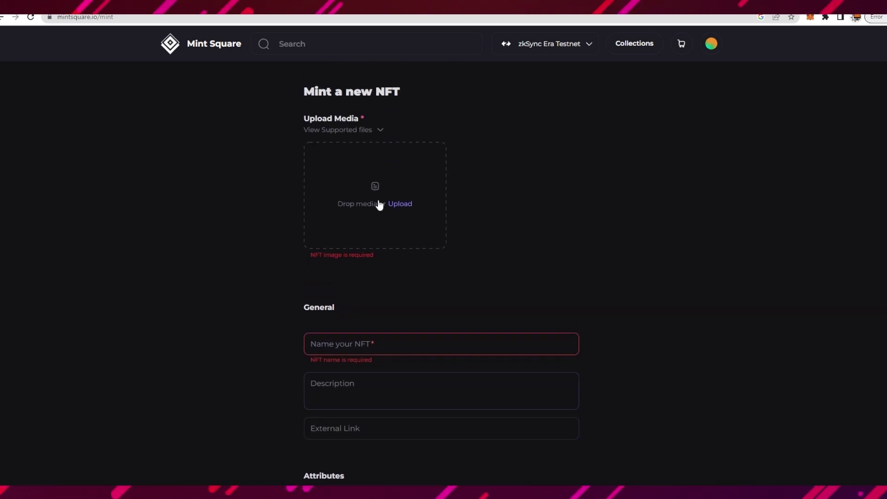
- Upload the blue-lit Shiba dog image as the NFT media and name the NFT "Shiba NFT cryptokosh"
click(365, 222)
scroll(35, 116, up, 5)
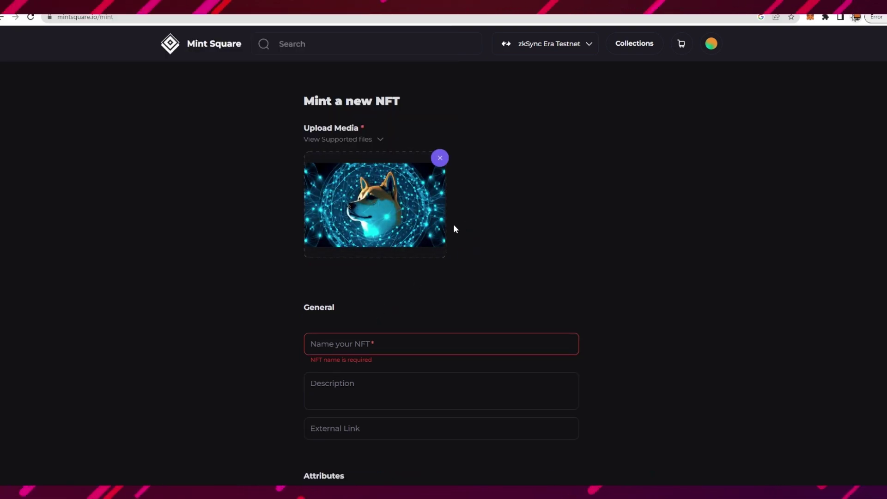
click(373, 347)
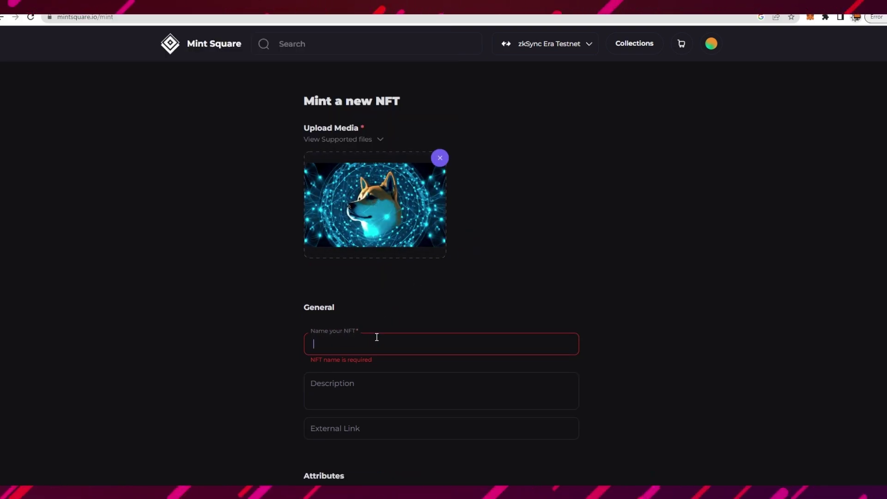
text(Shiba NFT cryptokosh)
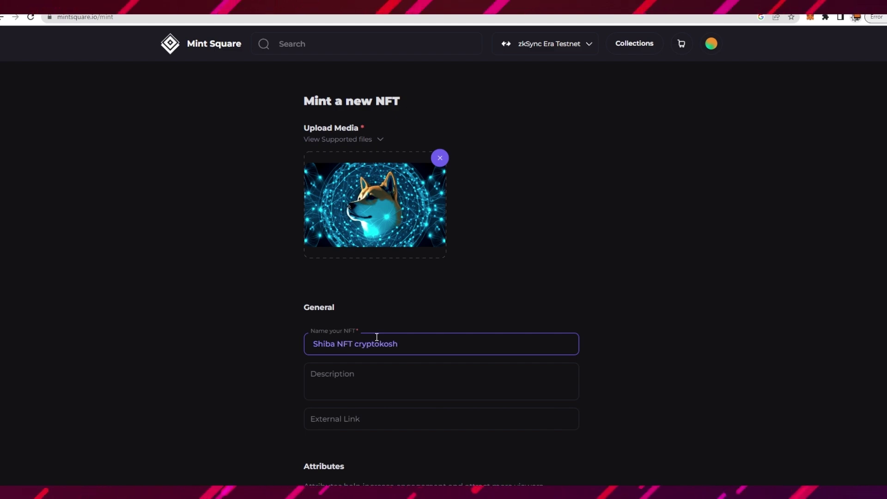
- Mint the NFT without a description, link or attributes and confirm the transaction in MetaMask
scroll(376, 341, down, 1)
scroll(253, 279, down, 2)
click(352, 370)
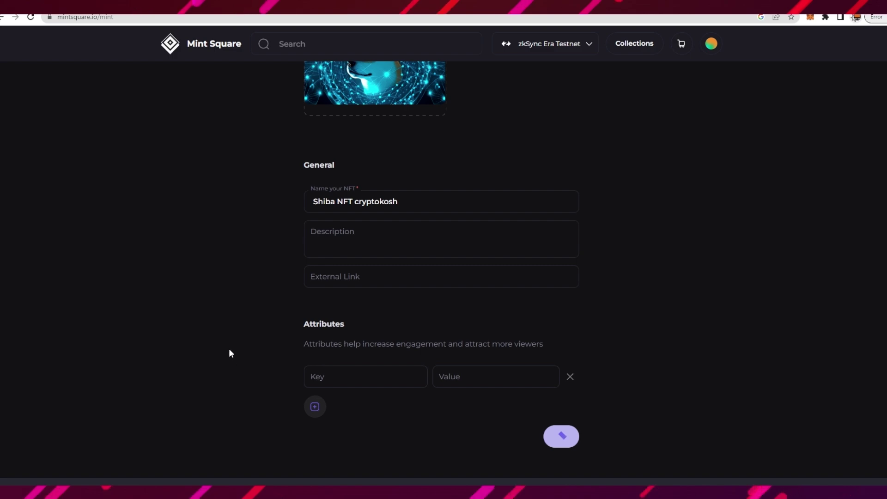
scroll(277, 339, up, 2)
scroll(297, 265, down, 4)
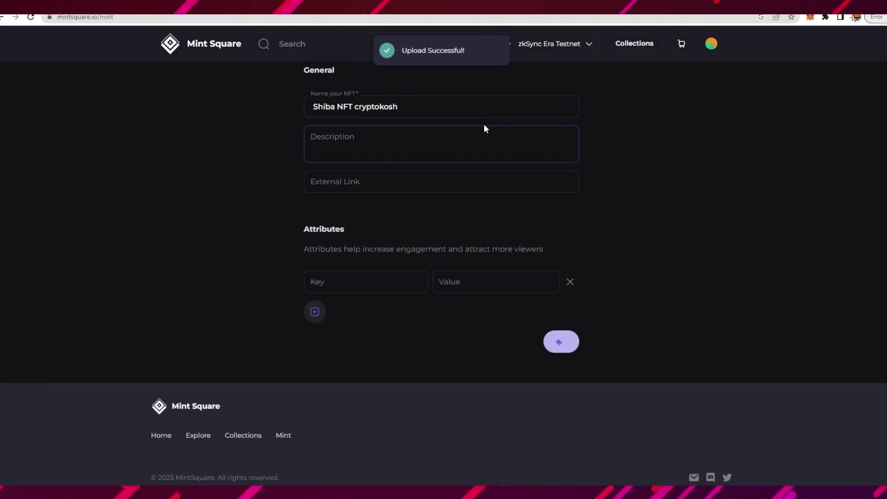
scroll(540, 263, up, 5)
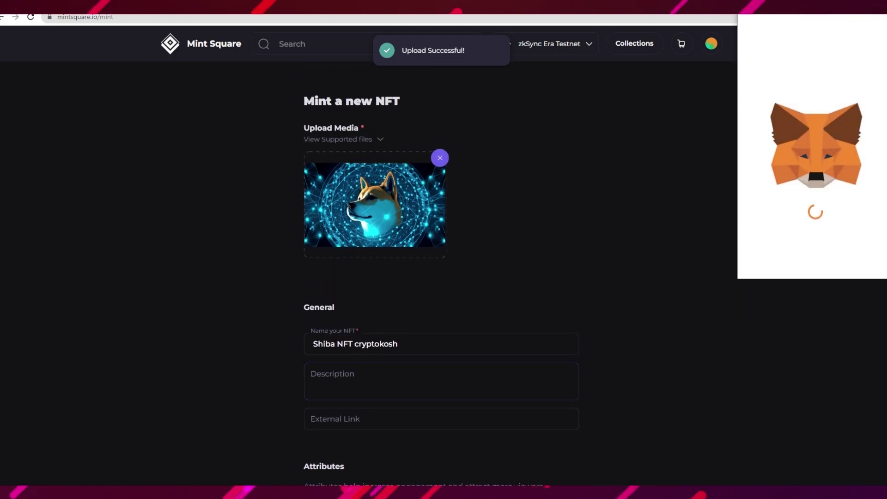
scroll(458, 268, down, 3)
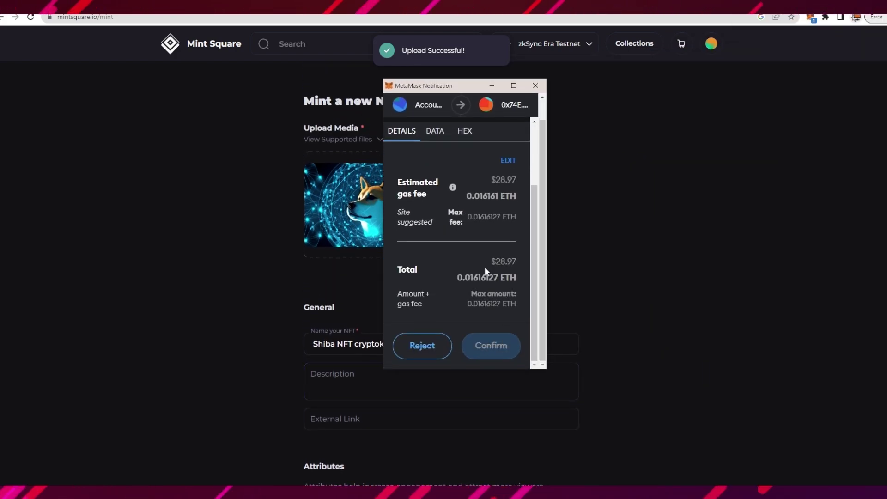
click(491, 346)
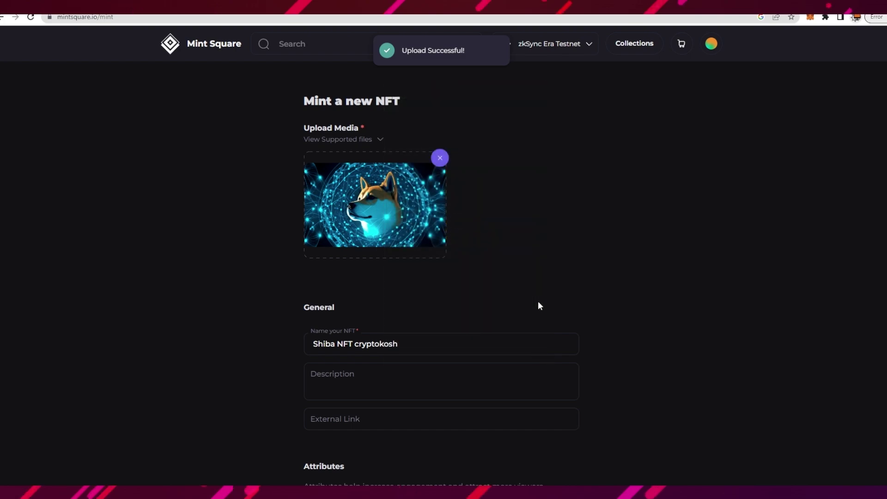
scroll(521, 269, down, 6)
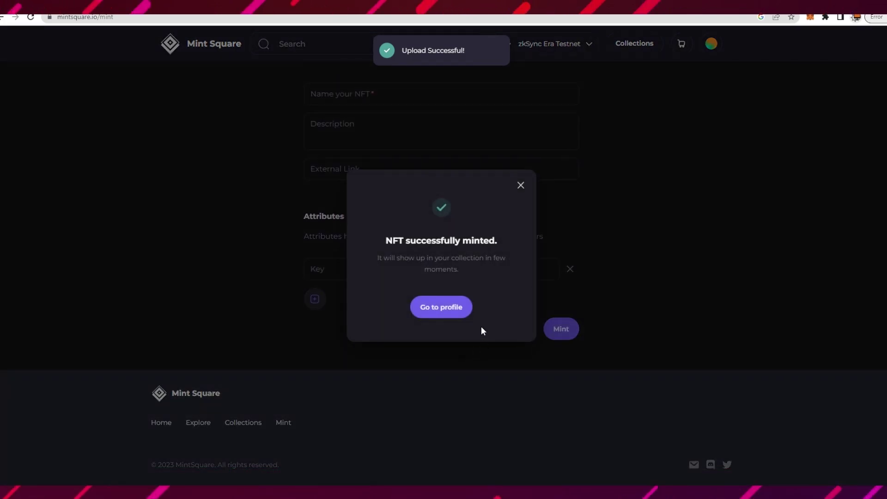
- Go to the Mint Square profile and open the newly minted NFT to view its details and offers
click(455, 317)
scroll(278, 370, down, 4)
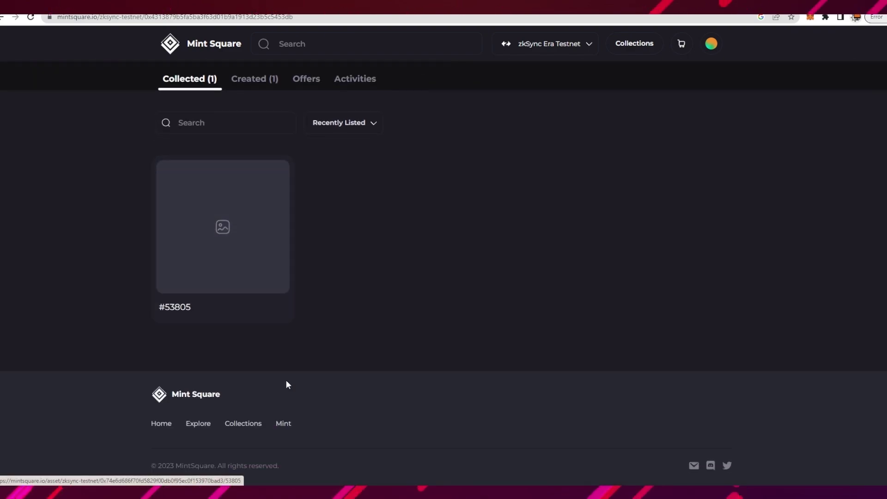
click(225, 298)
key(alt+Left)
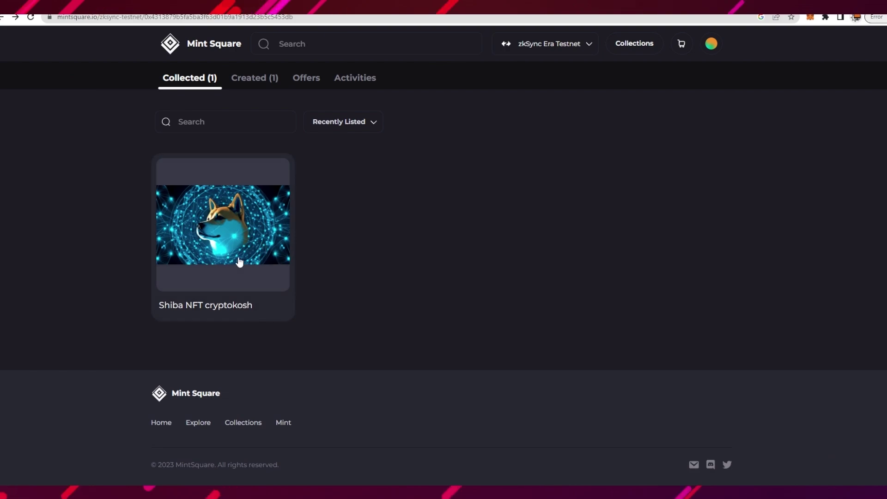
click(263, 304)
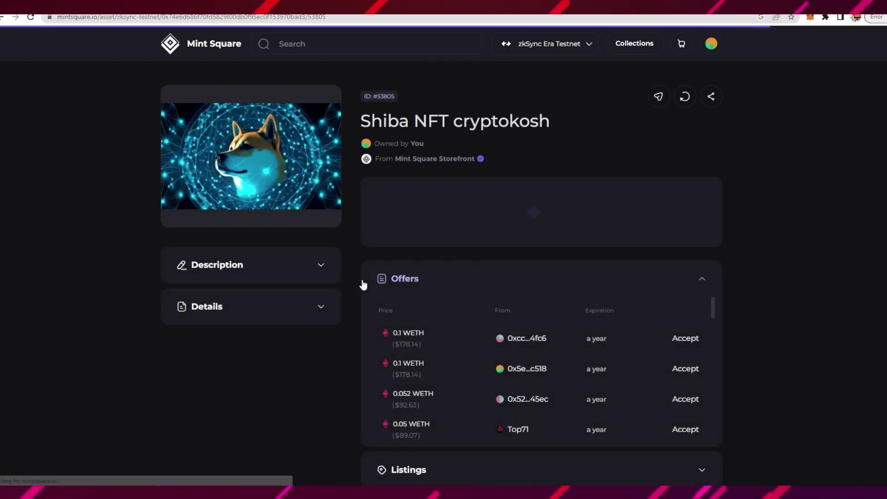
scroll(420, 281, down, 2)
scroll(267, 279, up, 2)
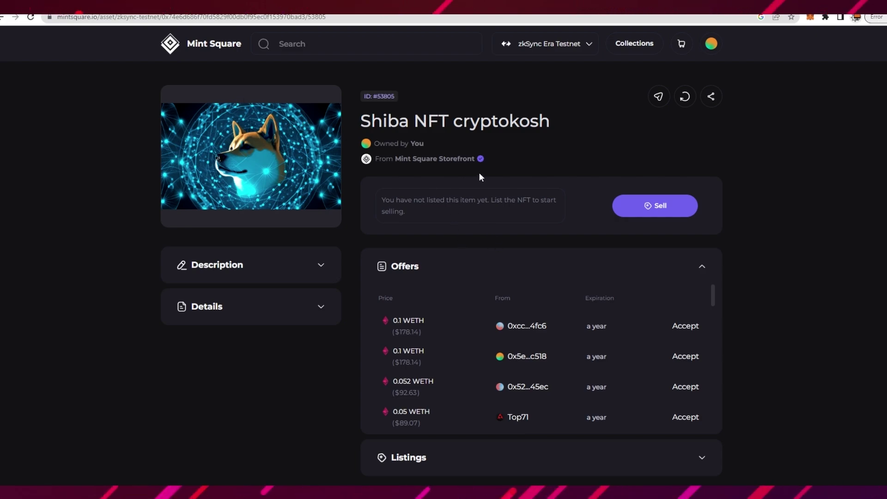
- Switch to the Nexon Finance testnet site, agree to the terms and connect the MetaMask account
click(2, 18)
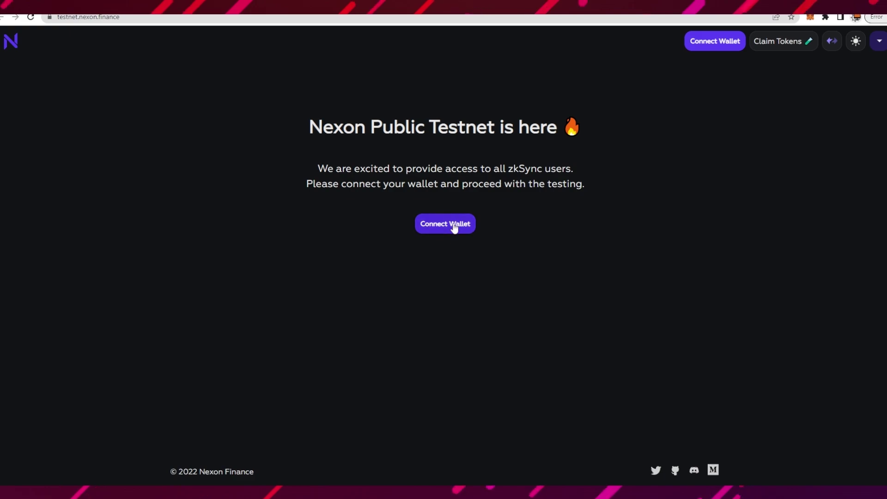
click(452, 226)
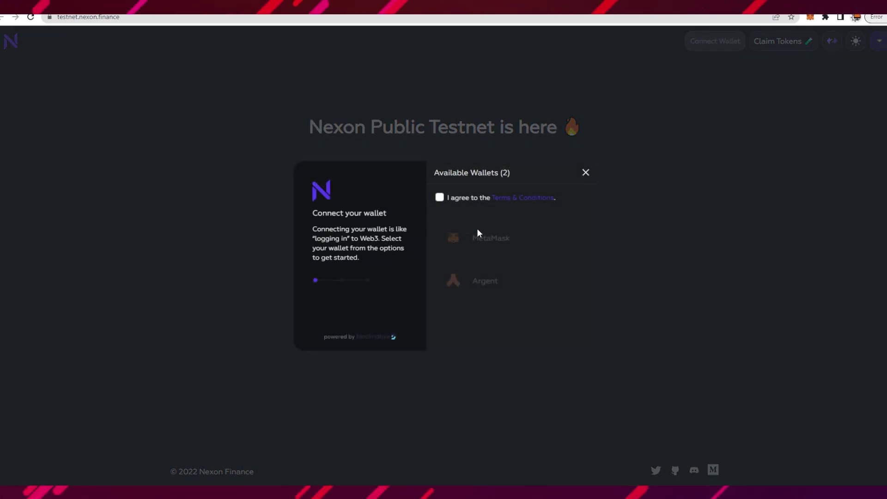
click(440, 197)
click(531, 243)
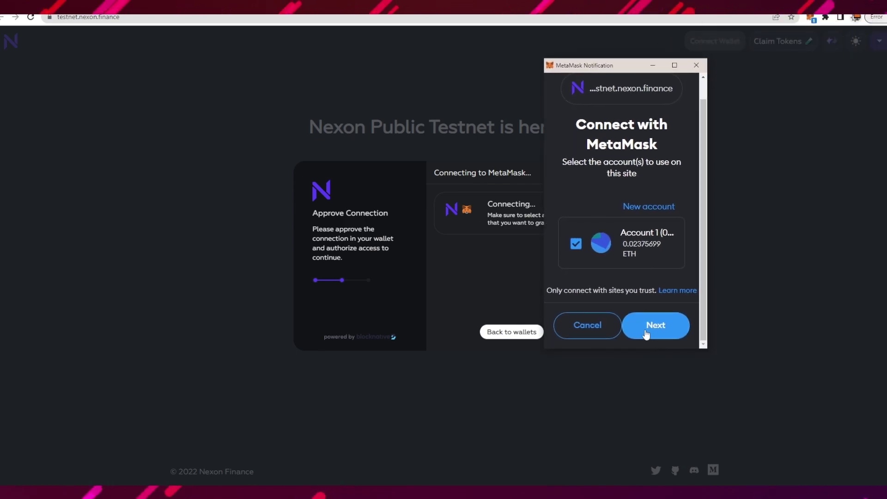
click(656, 324)
click(657, 325)
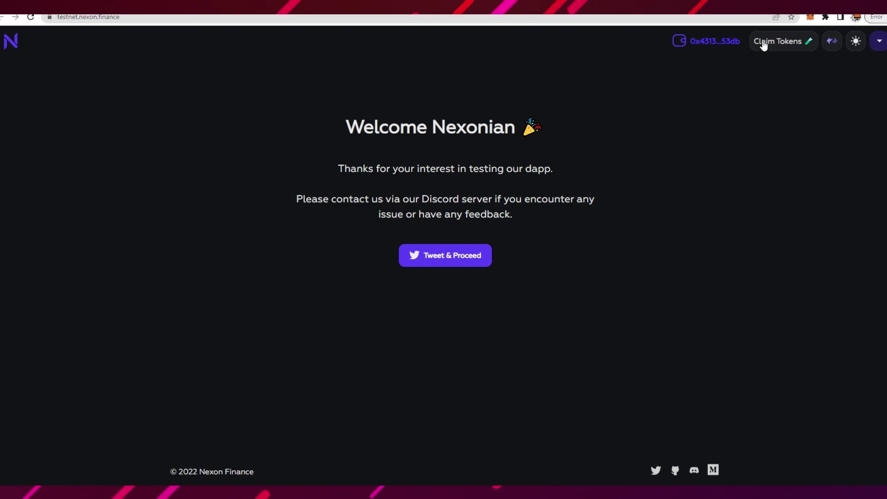
- Claim the Nexon Finance test tokens and confirm the transaction in MetaMask on the zkSync alpha testnet
click(795, 43)
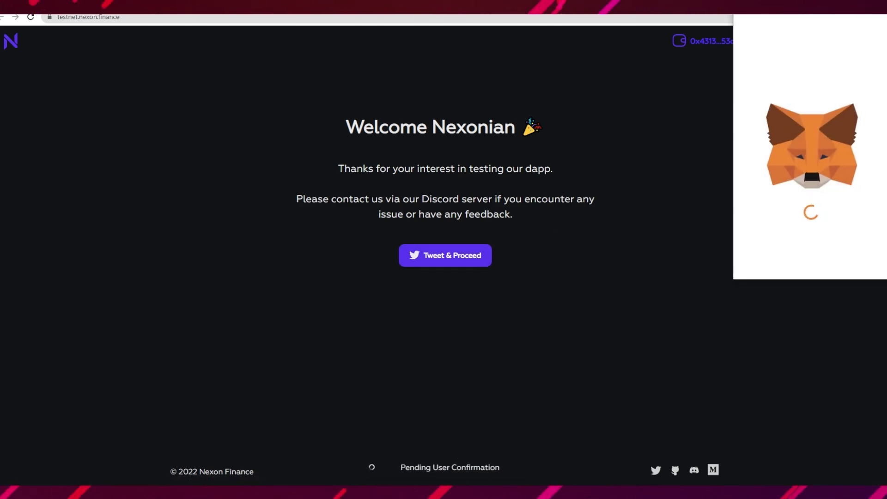
scroll(410, 289, down, 3)
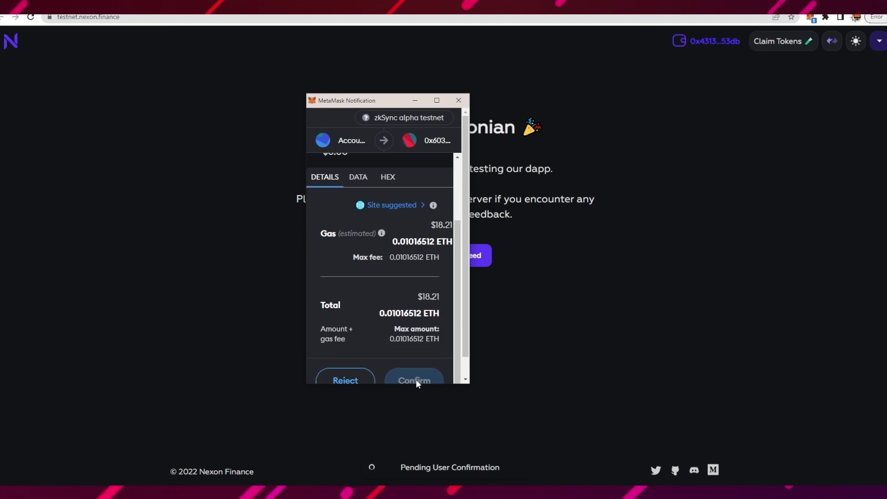
scroll(392, 300, down, 2)
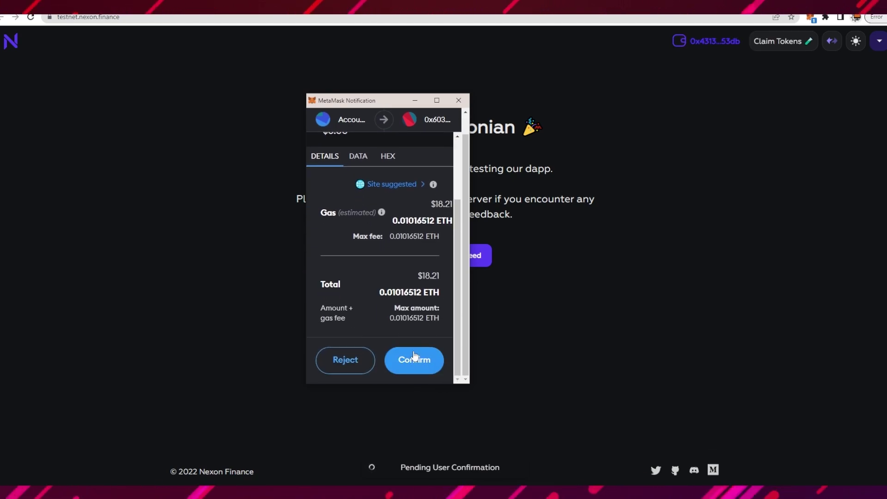
click(425, 361)
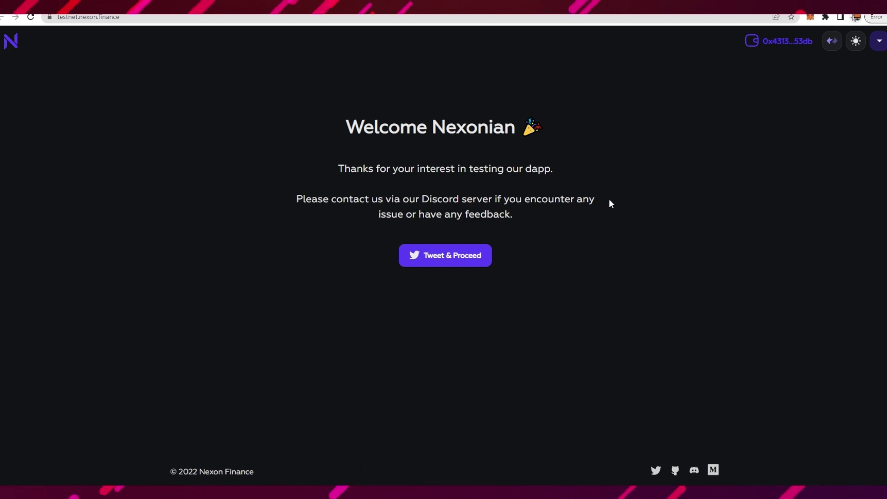
- Switch to the Orbiter testnet bridge and connect the MetaMask account to it
click(879, 41)
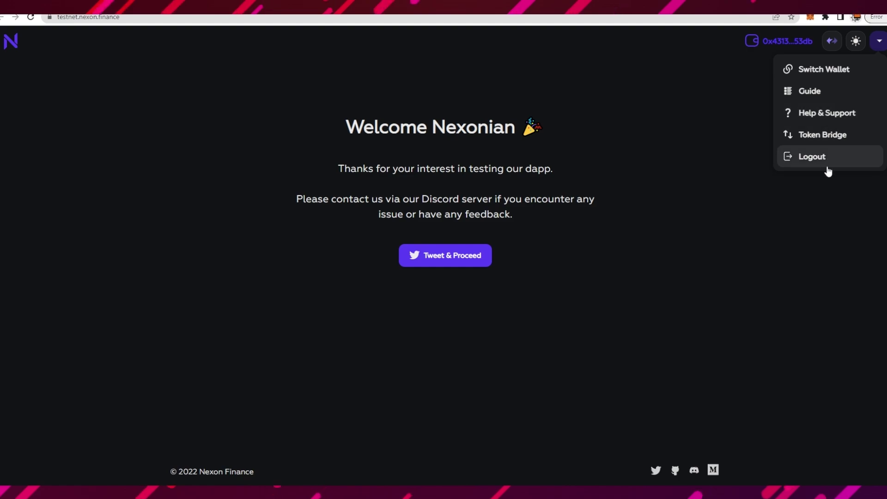
click(817, 140)
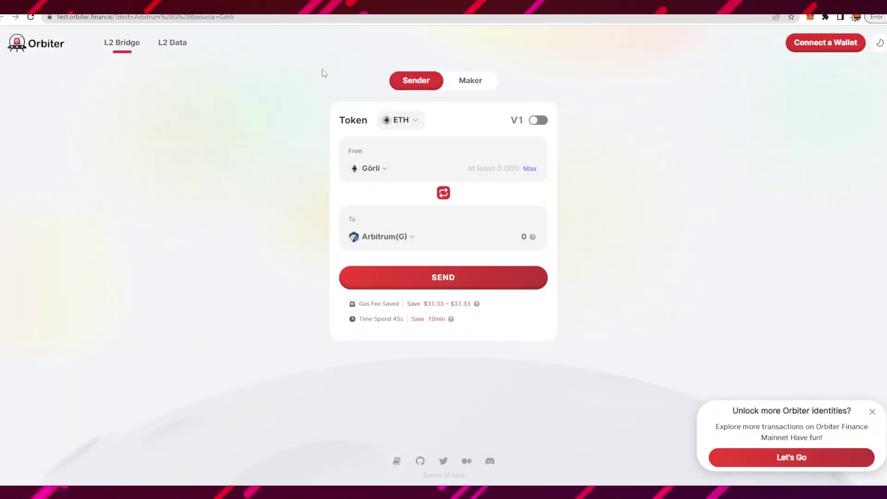
click(825, 42)
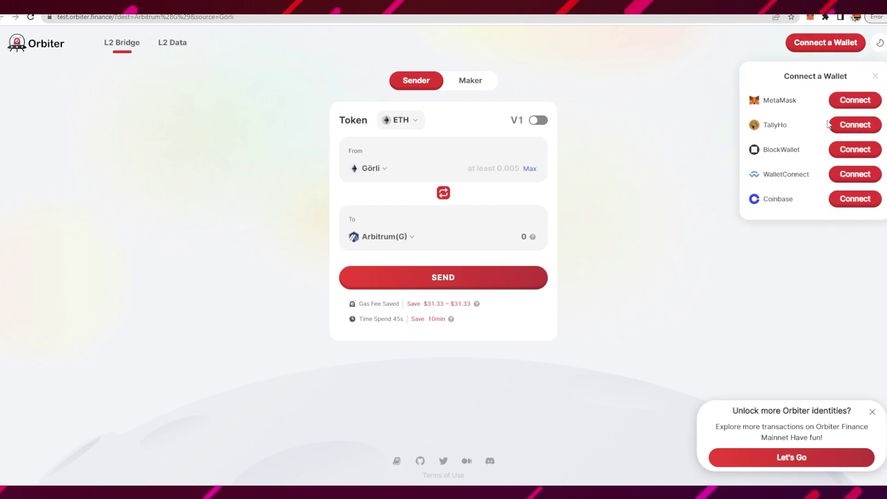
click(849, 99)
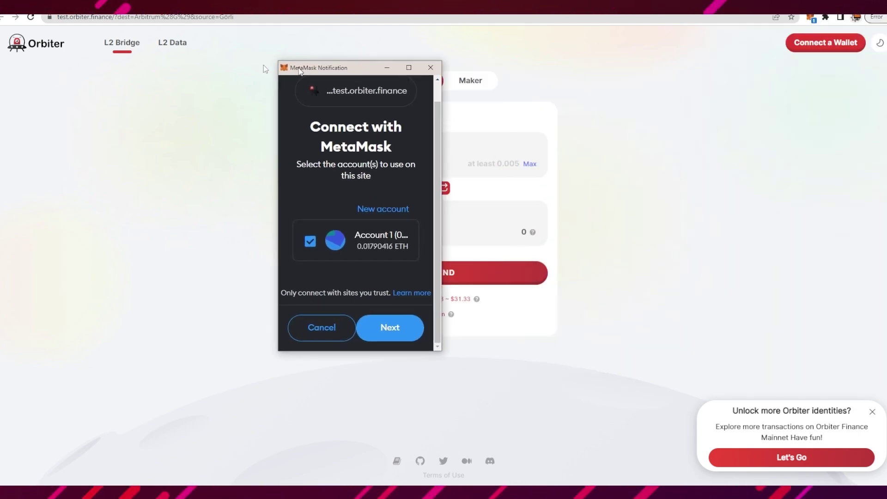
click(205, 354)
click(202, 356)
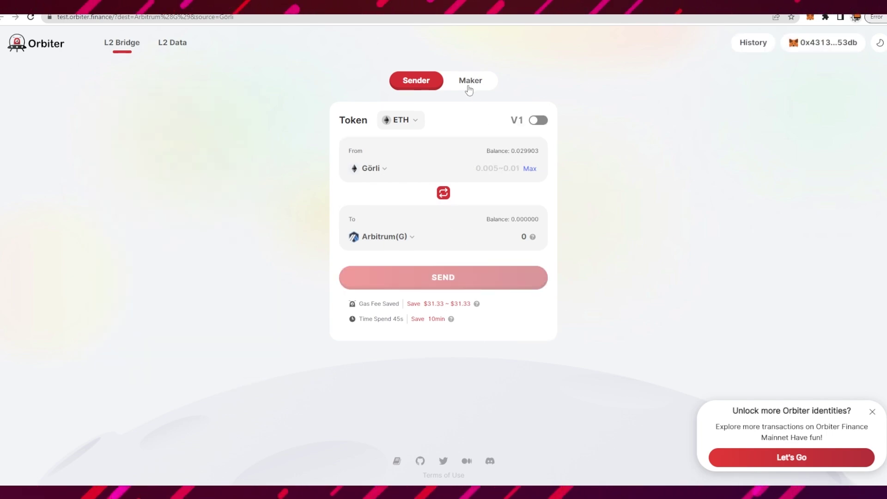
- Set the bridge transfer to the maximum 0.01 ETH from Görli and choose zkSync Era(G) as the destination chain
click(529, 169)
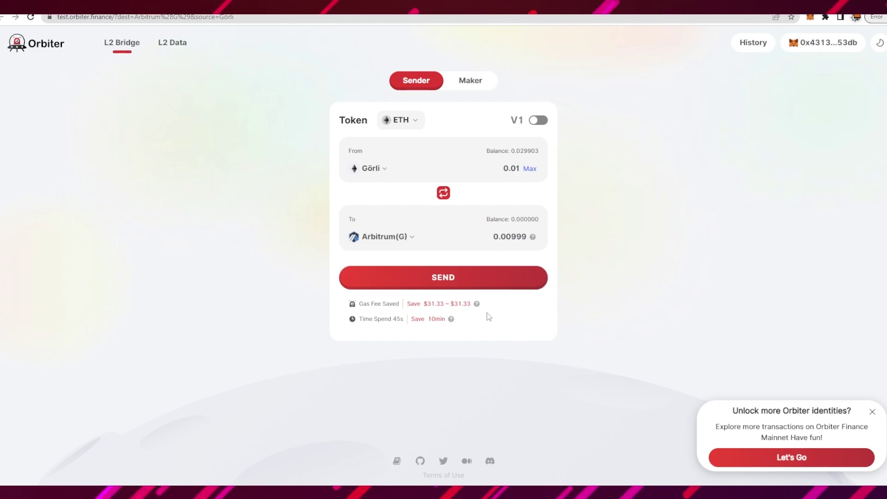
click(403, 246)
scroll(450, 279, down, 3)
scroll(480, 288, up, 2)
scroll(450, 286, down, 2)
scroll(449, 293, up, 2)
scroll(421, 251, up, 1)
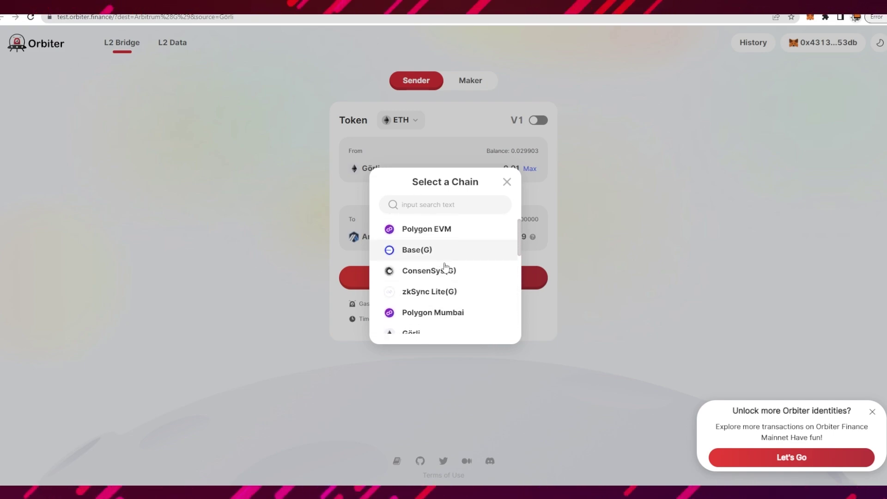
scroll(458, 290, down, 3)
scroll(461, 288, down, 3)
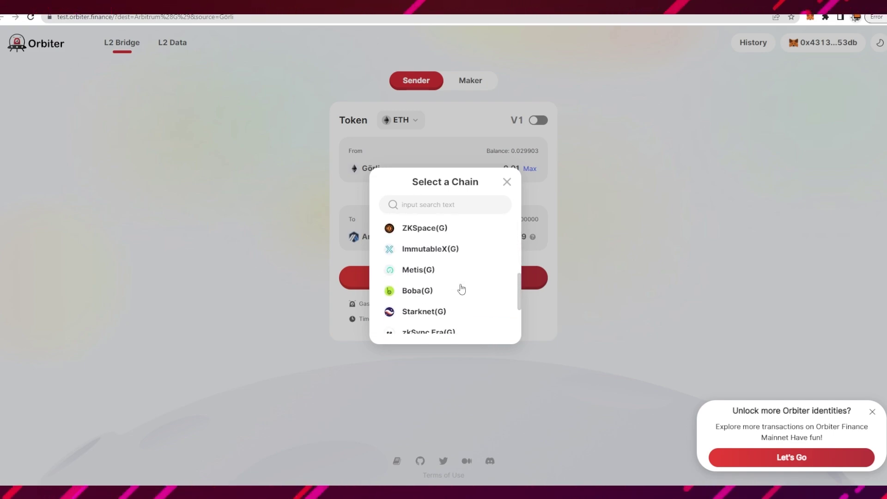
click(457, 264)
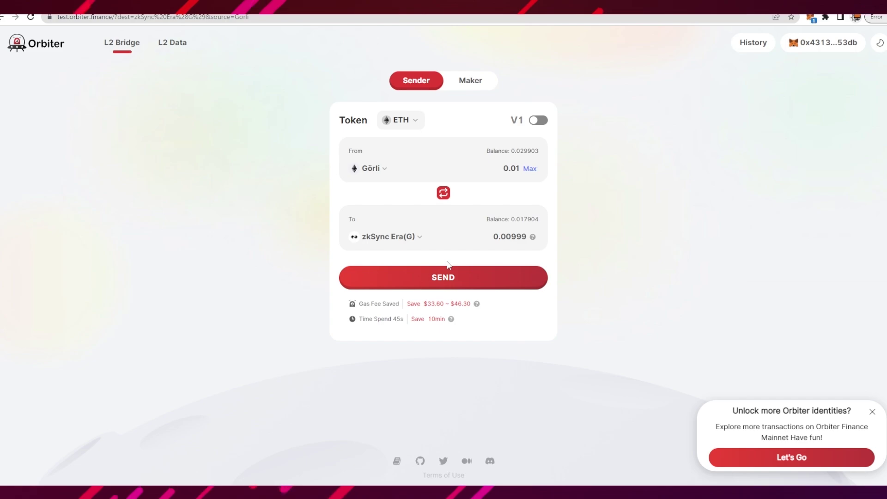
- Submit the bridge transfer, allow MetaMask to switch to the Goerli network, and confirm and send
click(447, 268)
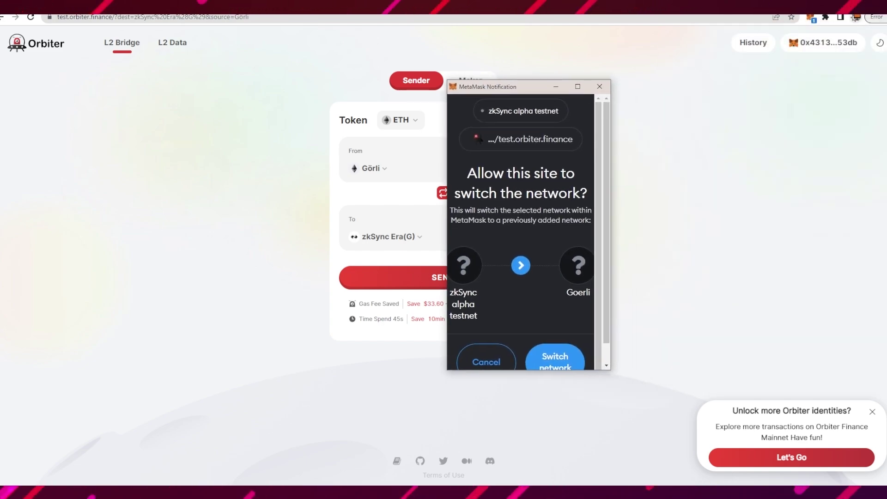
click(555, 359)
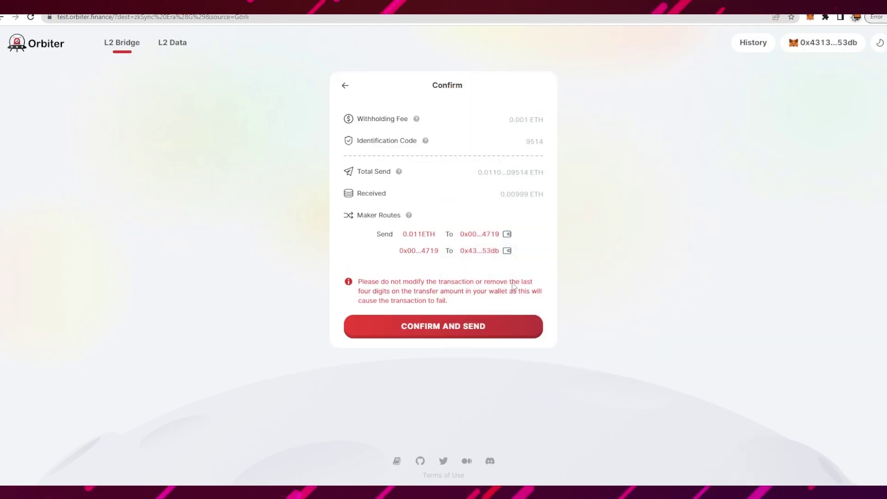
click(453, 330)
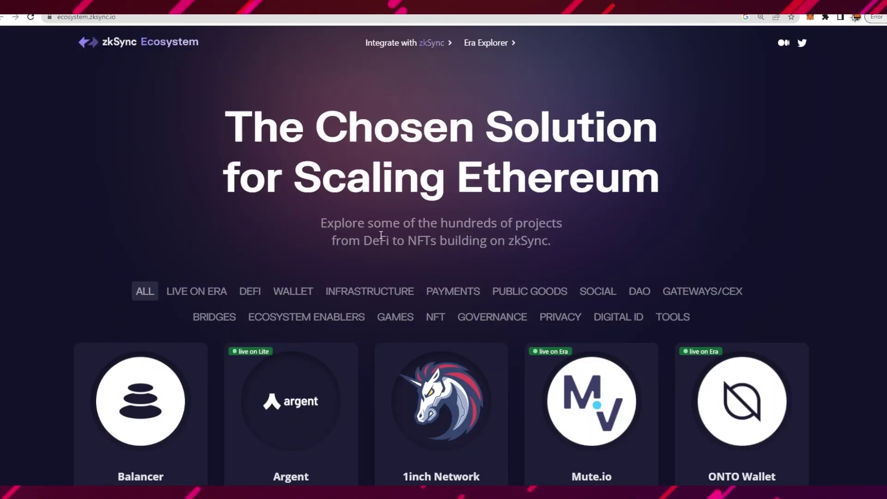
- Switch to the zkSync Ecosystem site and look through the full list of projects
scroll(381, 235, down, 9)
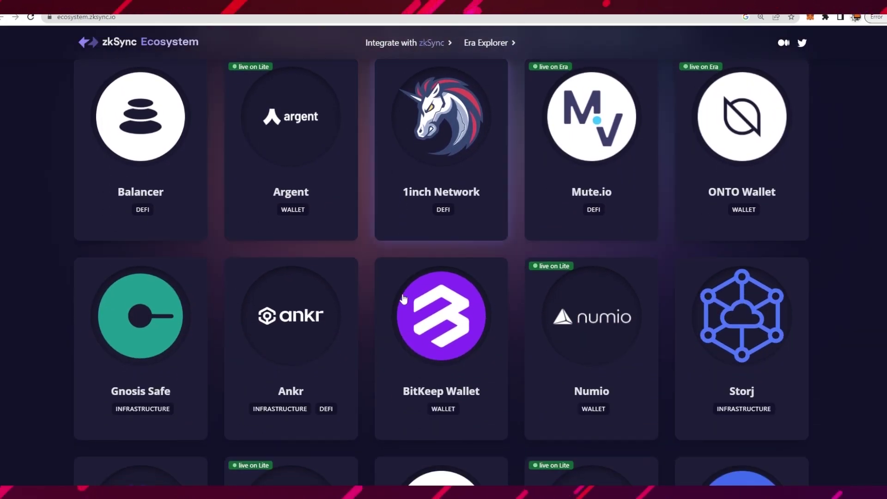
scroll(309, 273, down, 3)
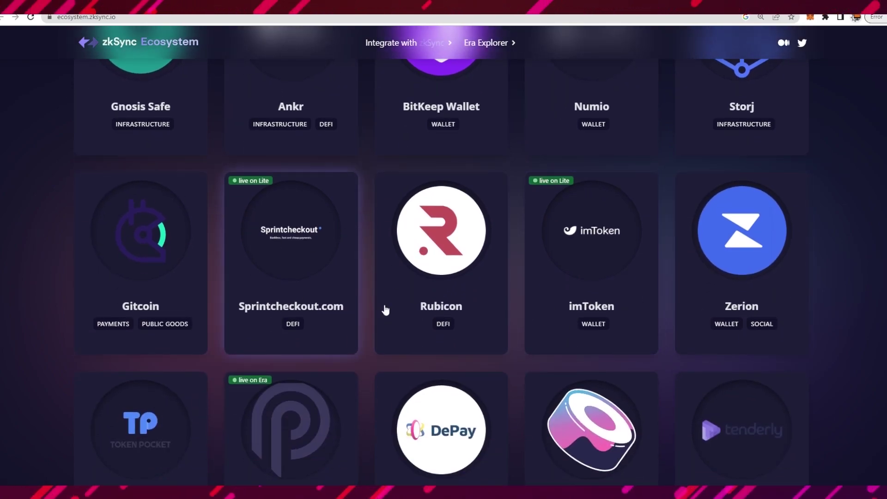
scroll(462, 378, down, 1)
scroll(461, 377, down, 6)
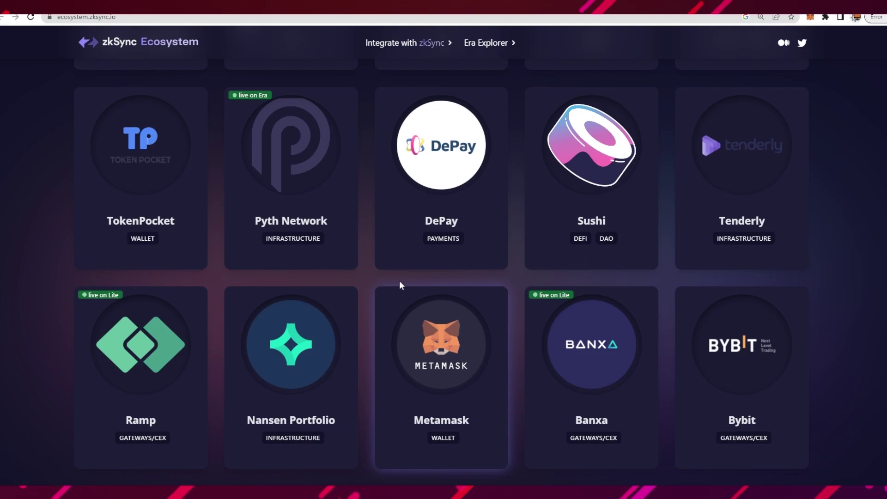
scroll(300, 356, up, 11)
scroll(316, 316, up, 5)
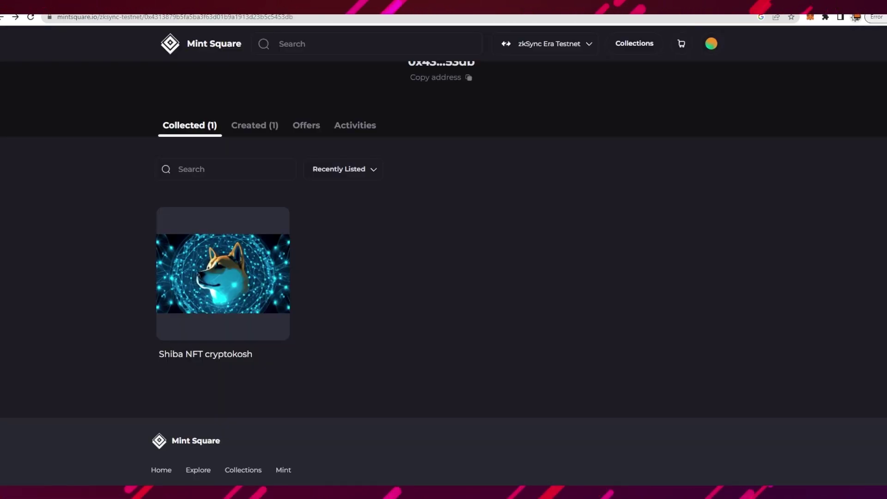
- Switch to the Mint Square profile and check the networks it supports besides zkSync Era Testnet
click(581, 55)
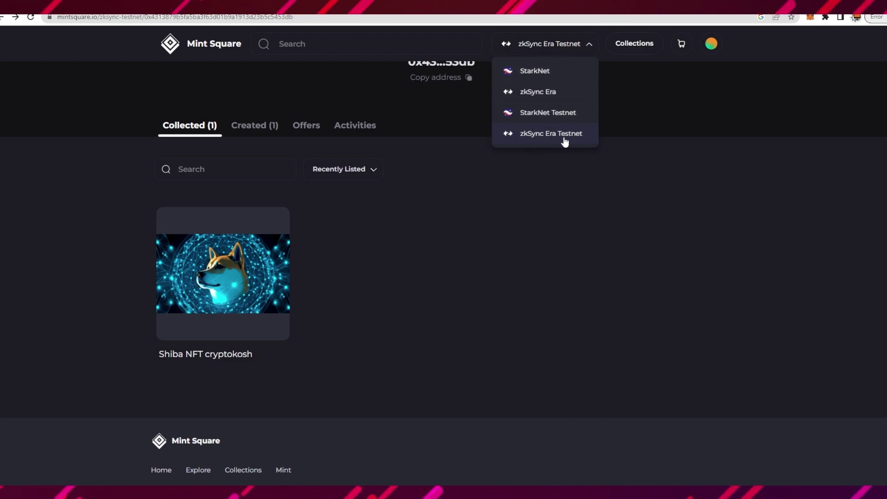
click(453, 321)
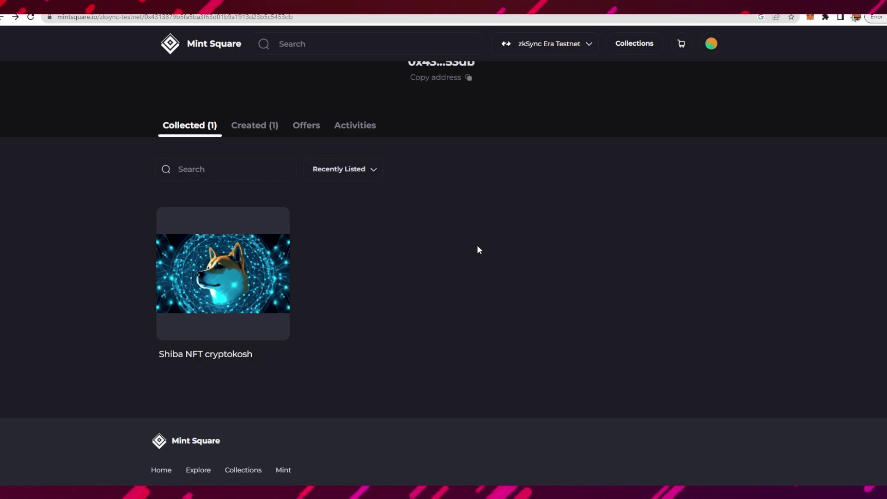
scroll(470, 228, up, 3)
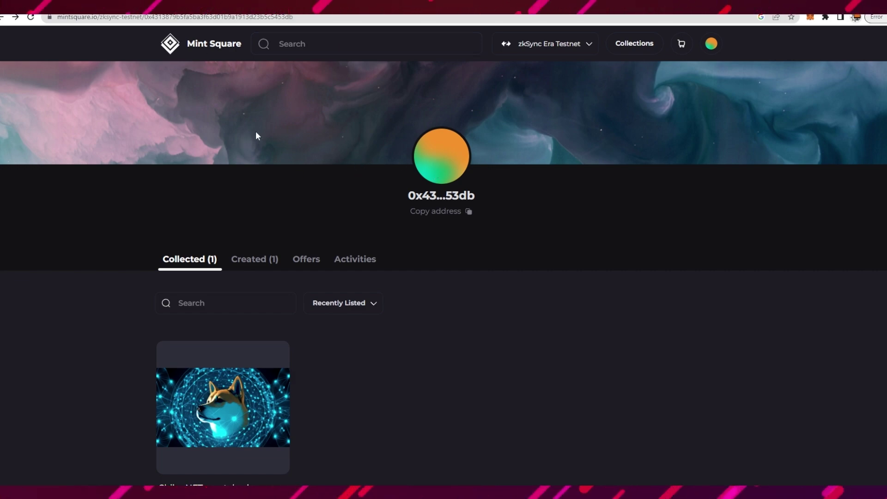
click(628, 203)
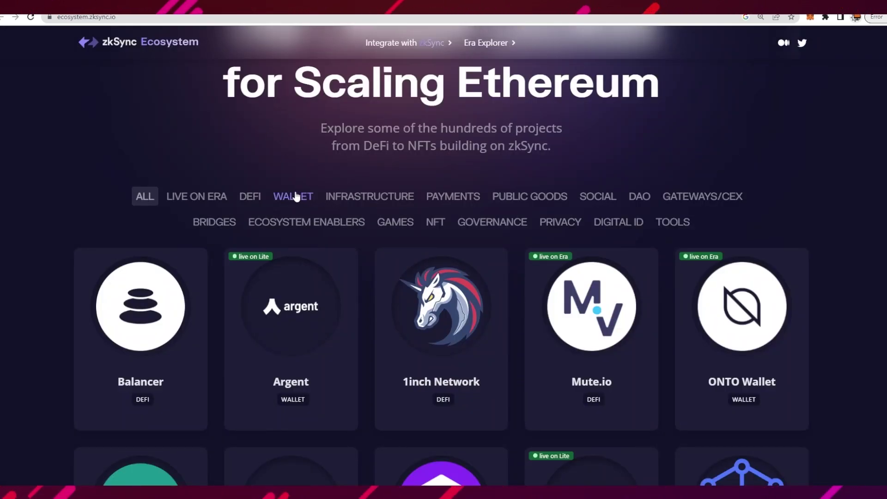
- Return to the zkSync Ecosystem site, filter the projects to those live on Era and look through them
scroll(297, 189, up, 2)
scroll(409, 197, down, 15)
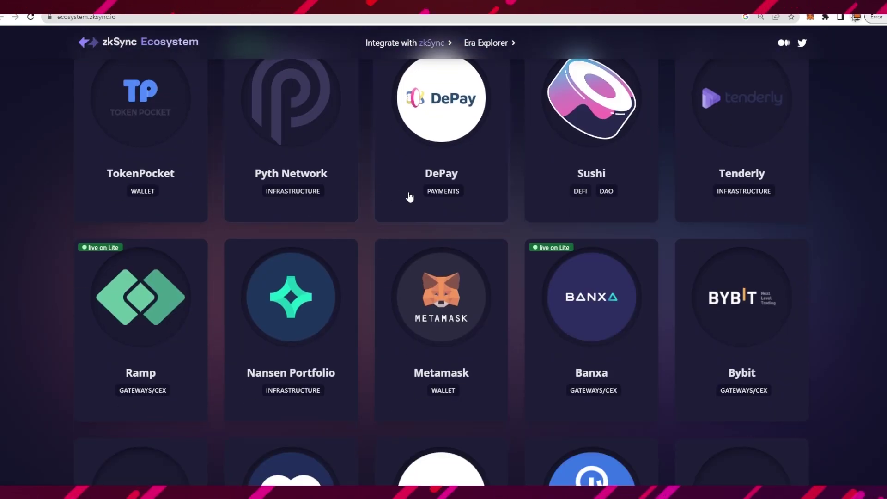
scroll(410, 197, down, 15)
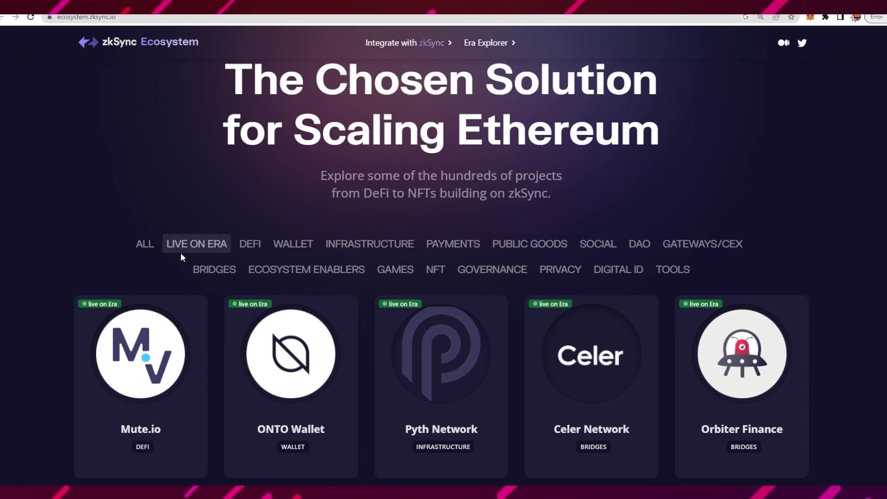
scroll(683, 332, down, 5)
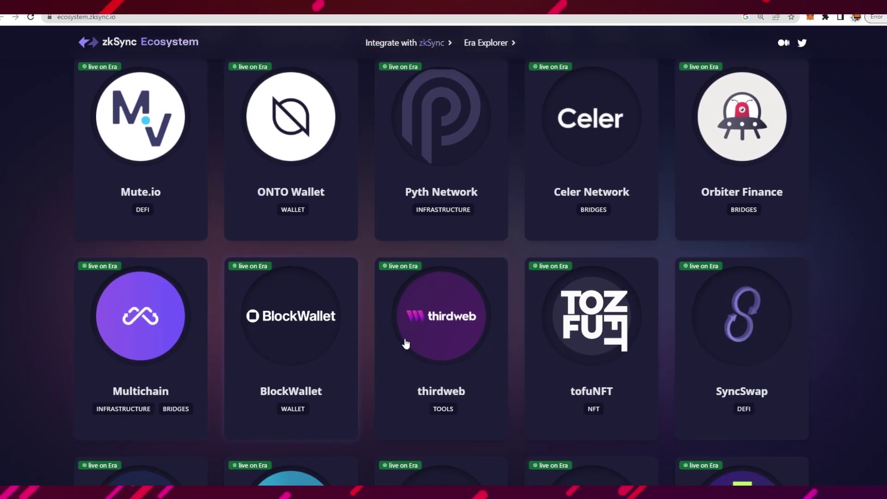
scroll(281, 275, down, 2)
scroll(323, 384, down, 3)
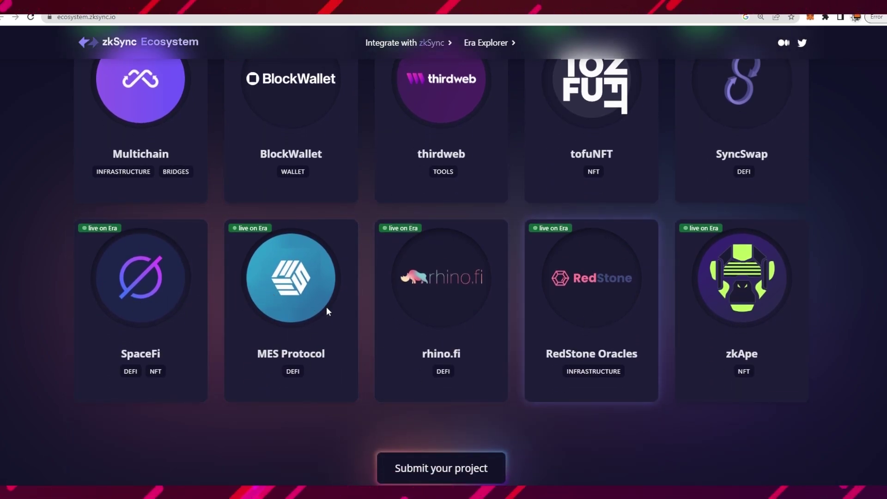
- Open the SpaceFi website from the project list, launch its app and dismiss the mainnet announcement
click(134, 277)
click(147, 327)
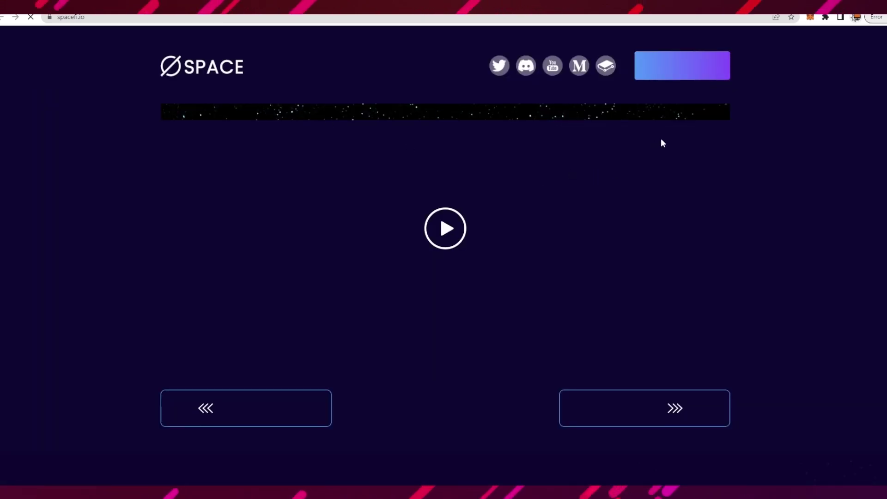
click(682, 76)
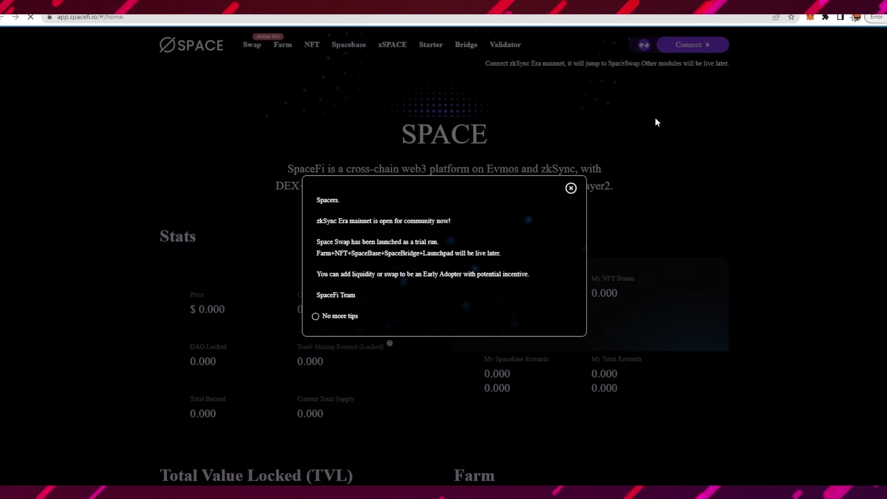
click(570, 186)
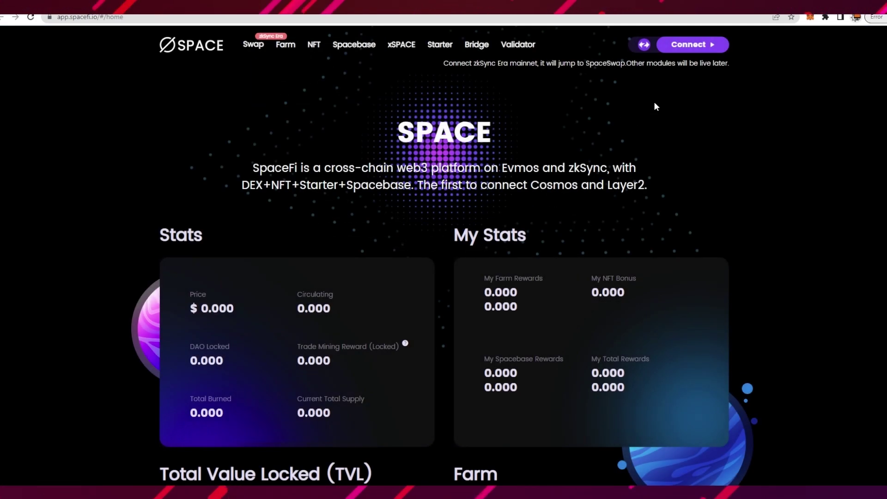
- Connect the MetaMask wallet to SpaceFi on zkSync Era (testnet), approve the connection and dismiss the mainnet announcement
click(651, 46)
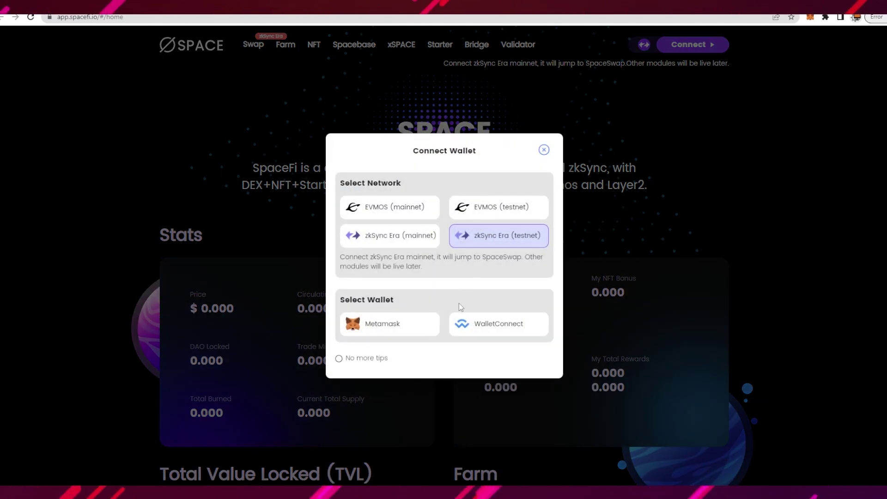
click(543, 150)
click(684, 45)
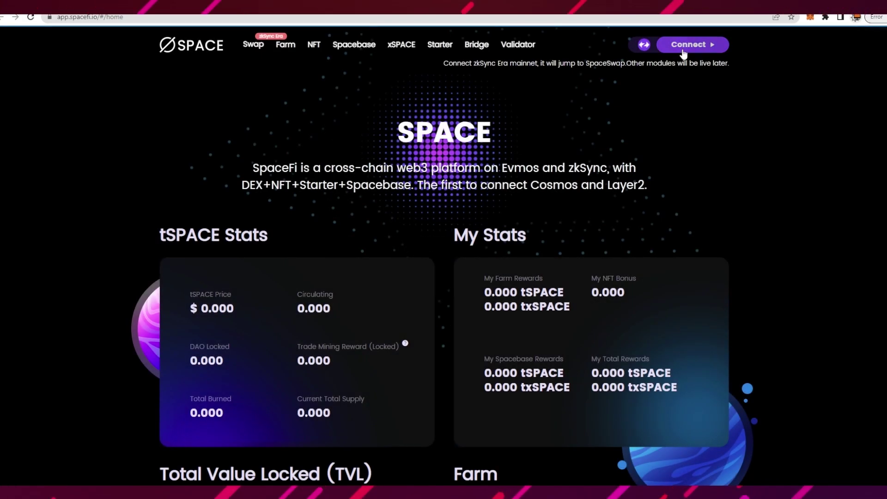
click(683, 45)
click(418, 326)
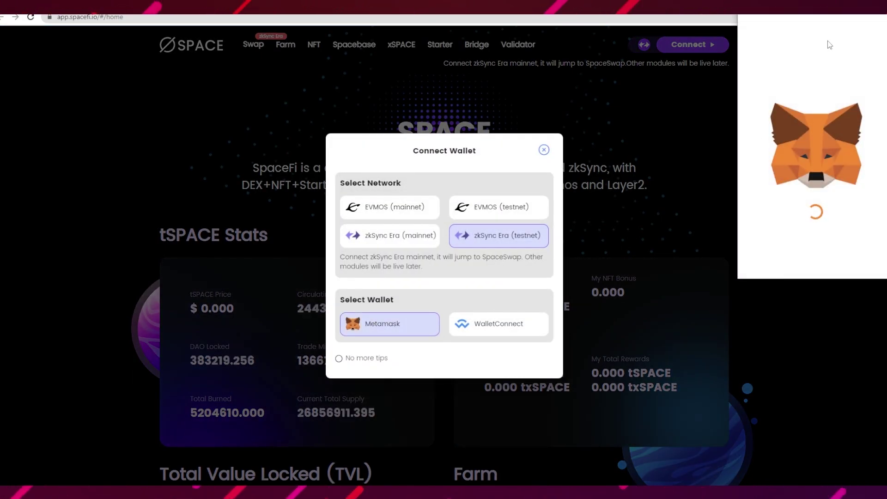
drag(757, 21, 405, 102)
click(467, 359)
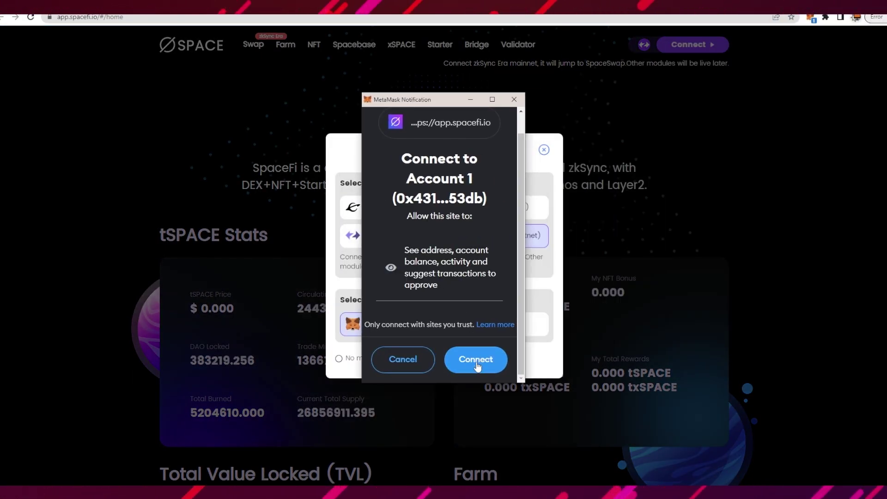
click(476, 362)
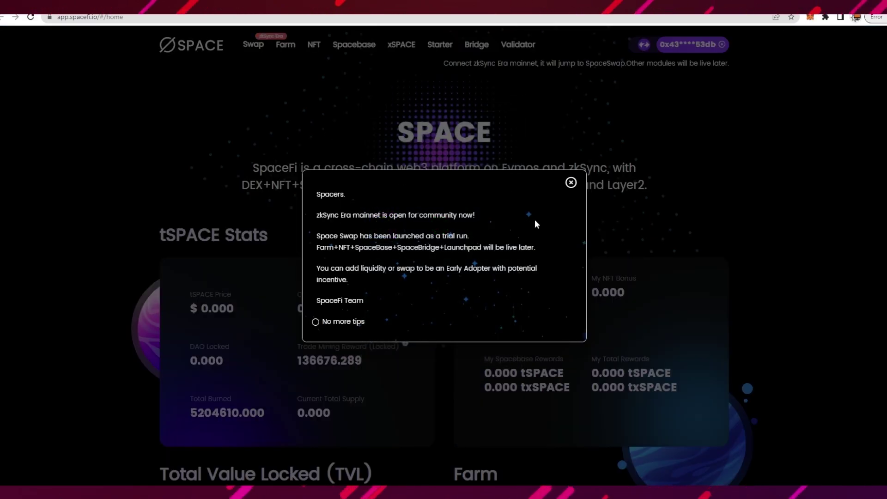
click(577, 188)
- Look through the SpaceFi dashboard's statistics and rewards, and check its swap page
scroll(397, 300, down, 5)
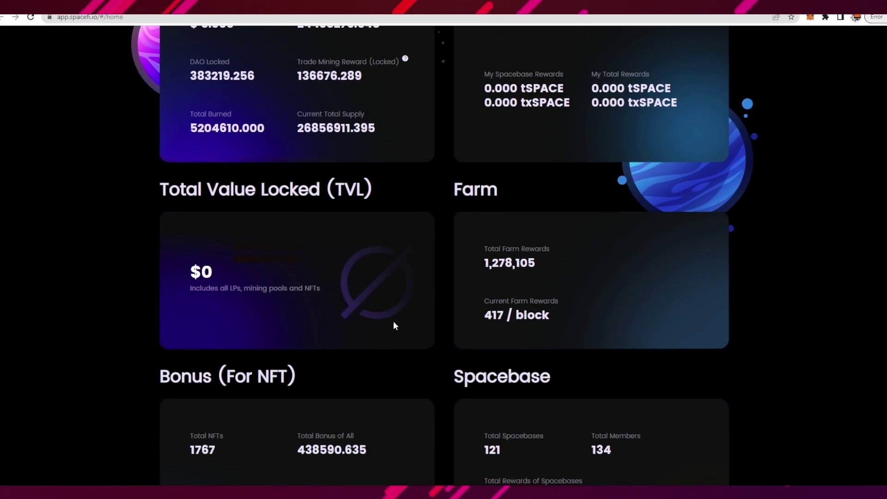
scroll(400, 351, up, 5)
scroll(400, 352, down, 10)
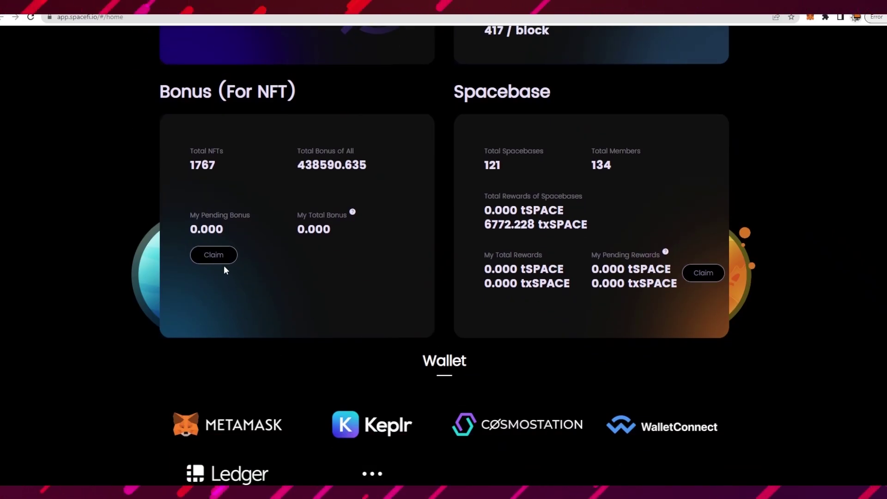
scroll(224, 266, up, 10)
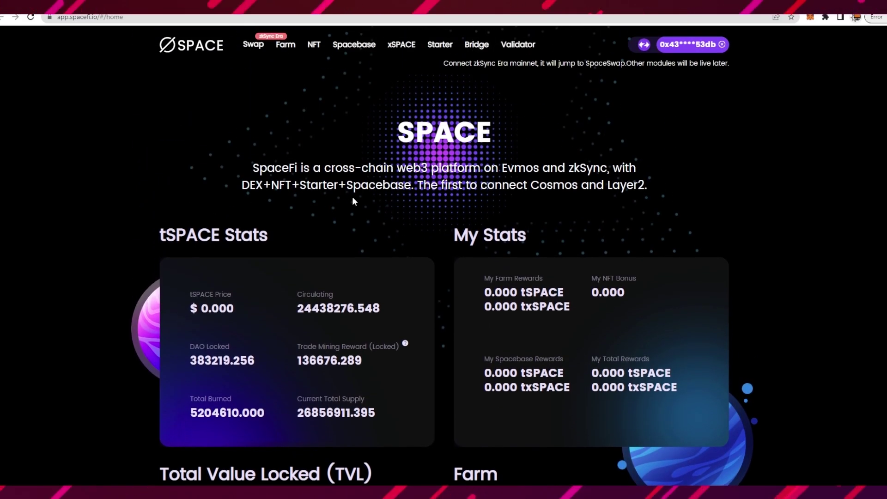
click(253, 45)
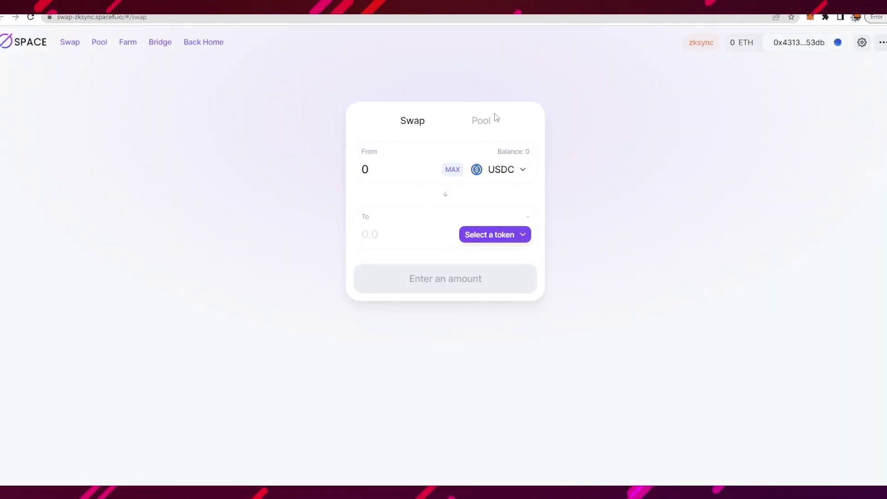
key(alt+Left)
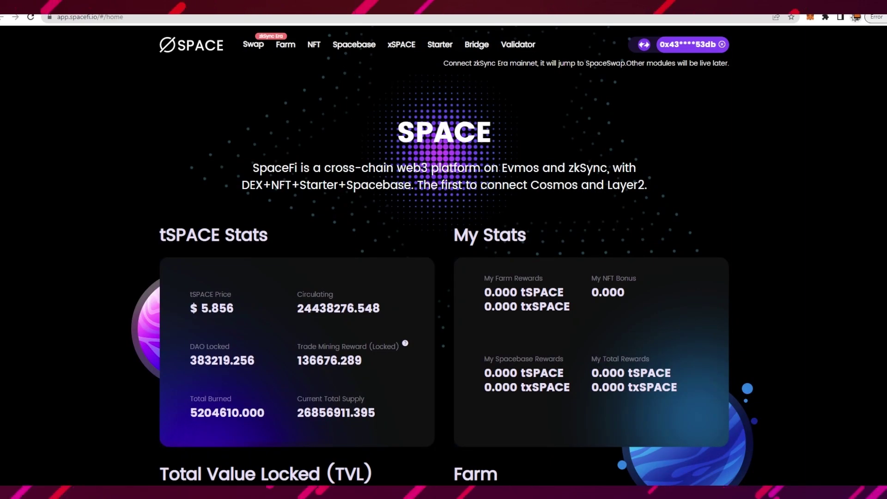
- Return to the start of the zkSync Ecosystem site, with the projects still filtered to those live on Era
key(alt+Left)
key(alt+Left)
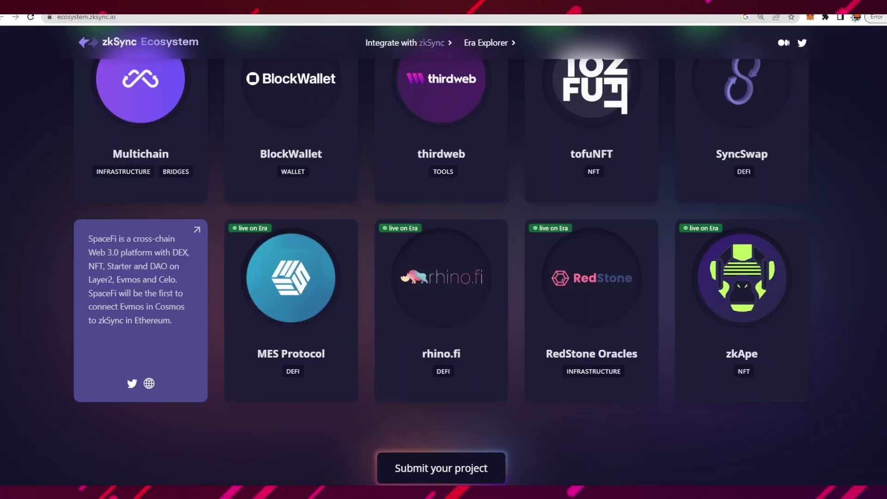
click(84, 43)
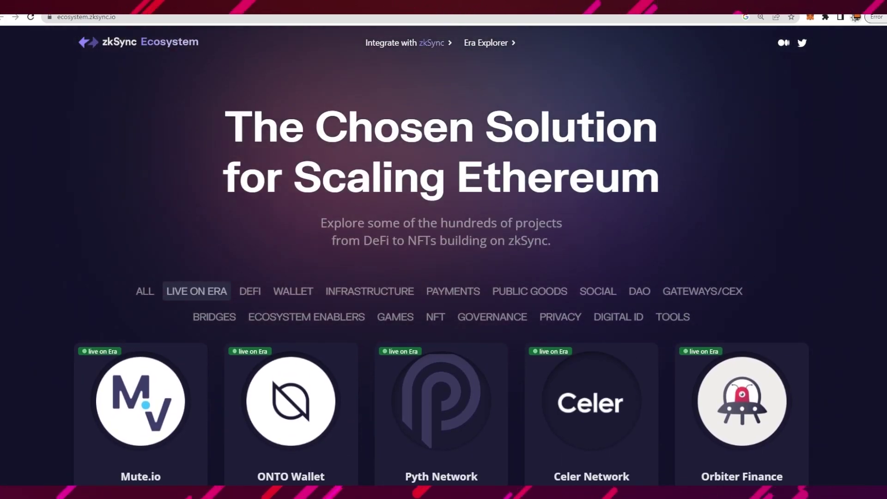
- Switch to MetaMask and change the network to Ethereum Mainnet and back to zkSync Era Mainnet
click(111, 5)
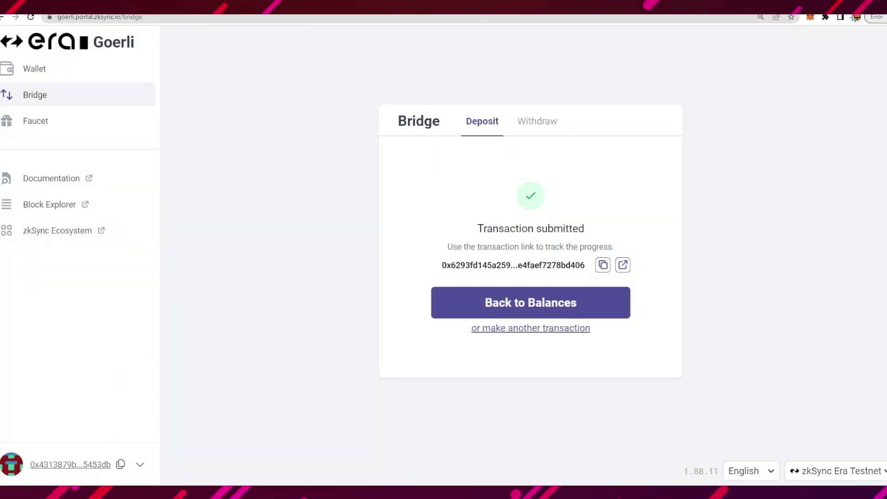
key(ctrl+Tab)
click(656, 56)
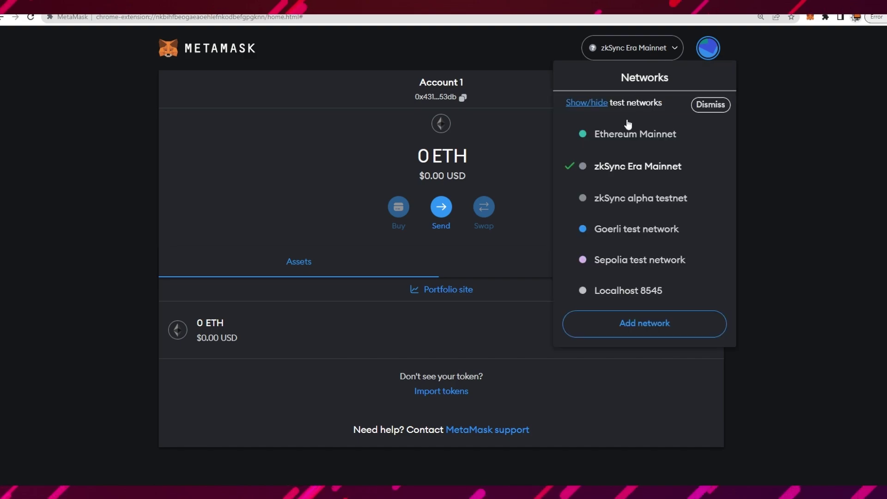
click(590, 133)
click(654, 57)
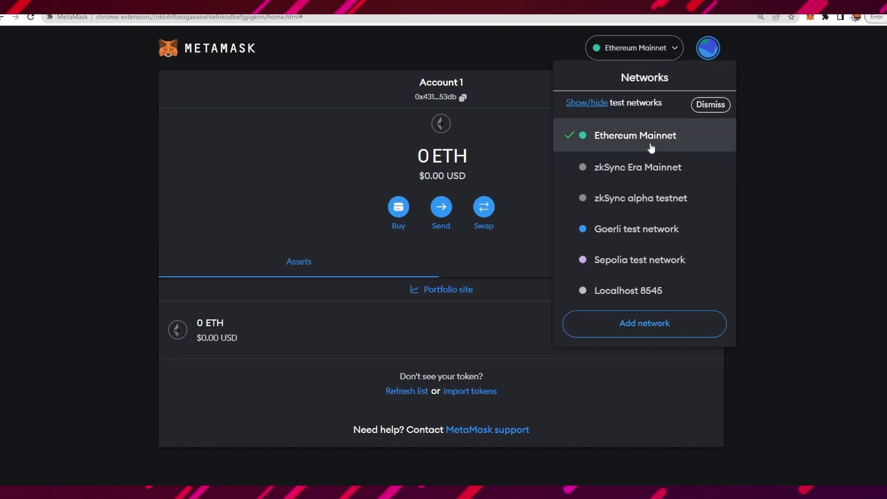
click(618, 174)
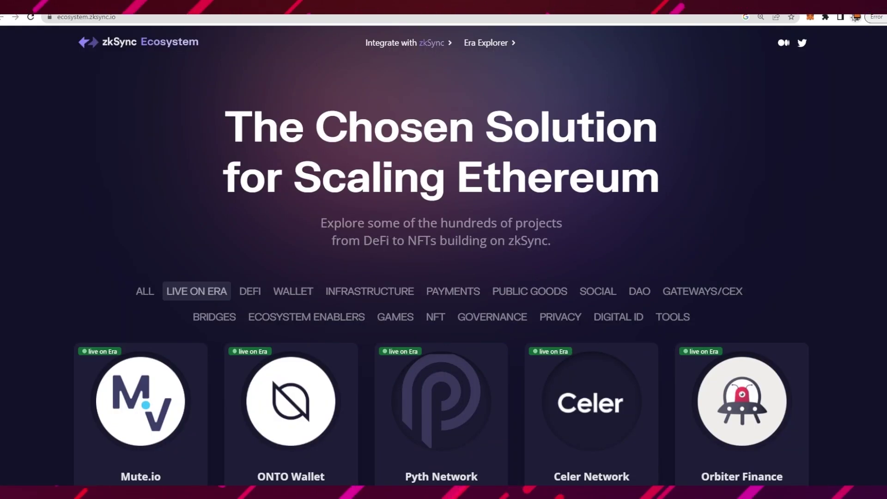
- Open the main zkSync website from the Ecosystem site and look through its home page
click(134, 36)
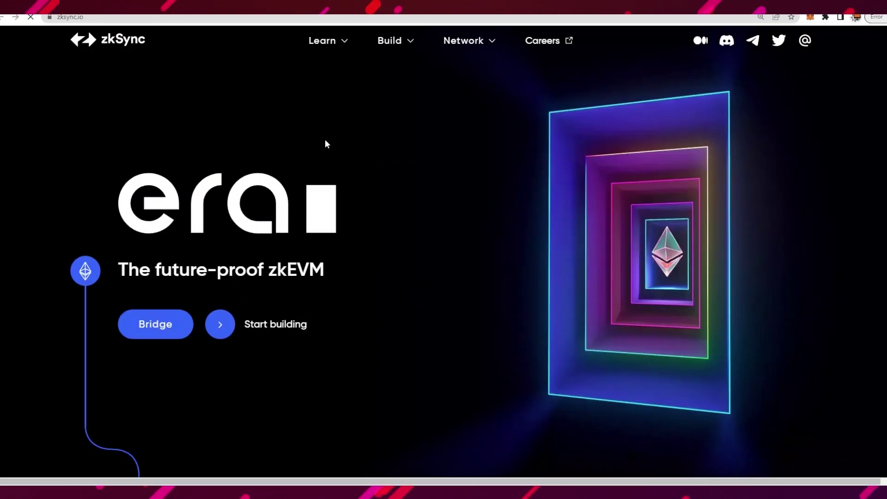
scroll(337, 303, down, 8)
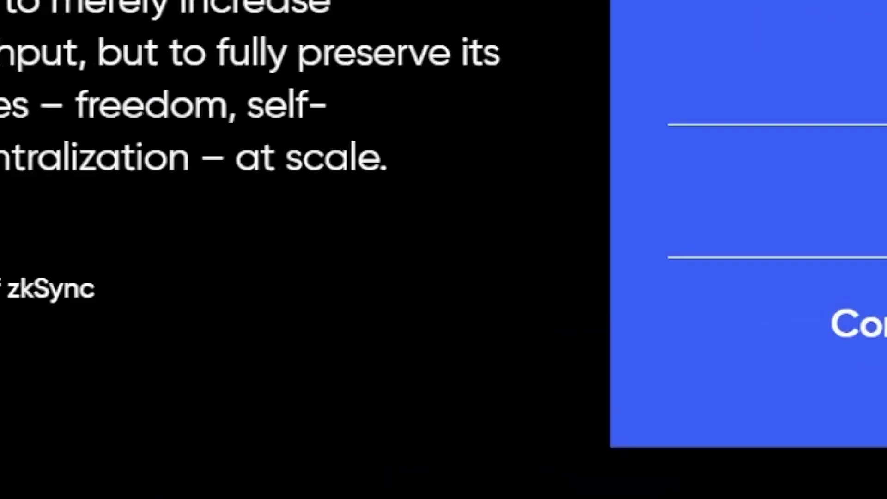